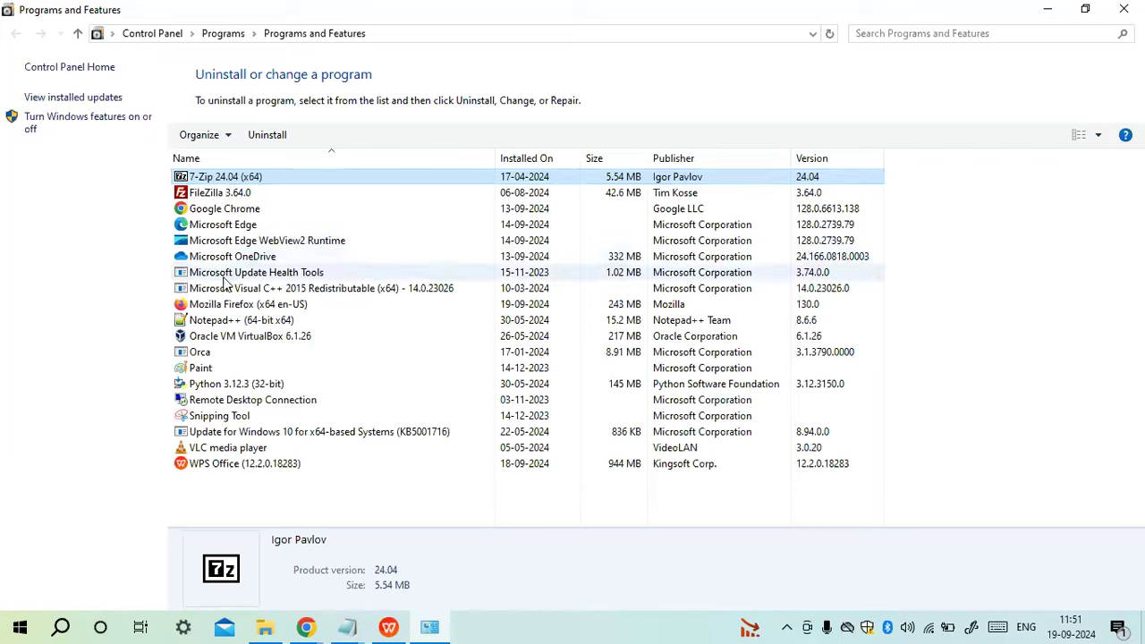
- Inspect the installed program details of Orca, FileZilla and Mozilla Firefox, enlarging the details area for a fuller view
{"action": "left_click", "coordinate": [224, 355]}
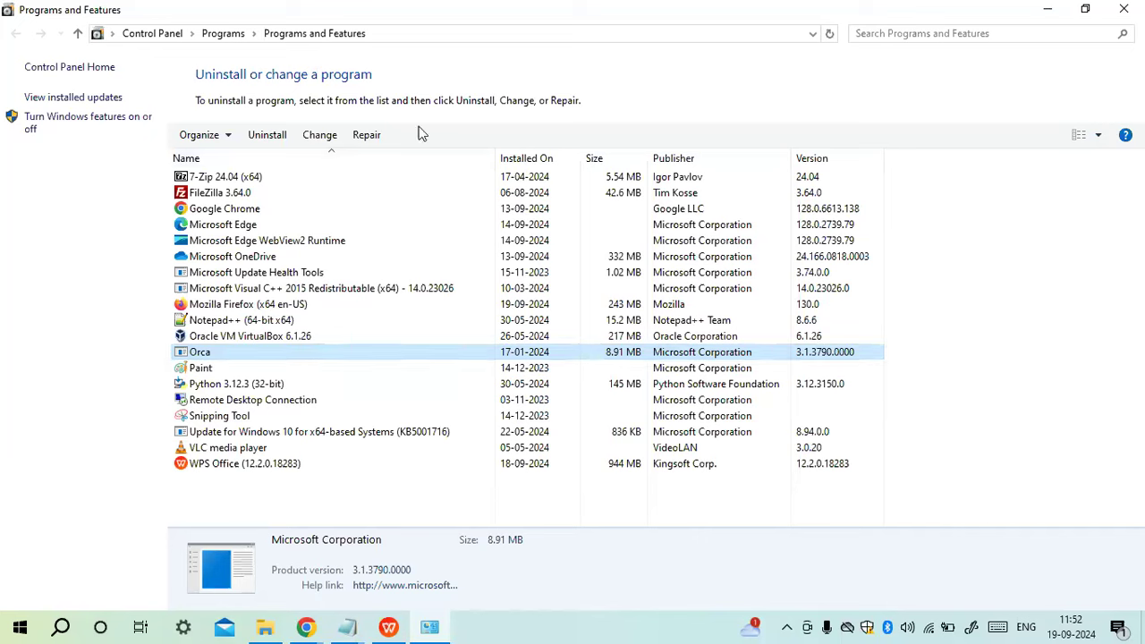
{"action": "left_click", "coordinate": [266, 195]}
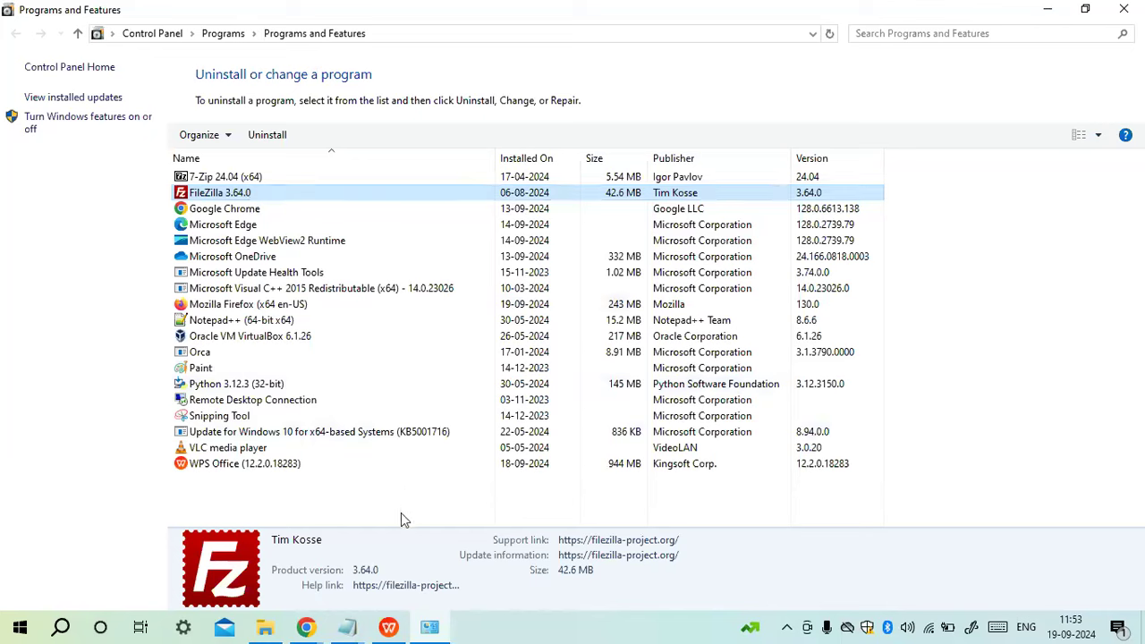
{"action": "left_click_drag", "start_coordinate": [405, 528], "coordinate": [399, 462]}
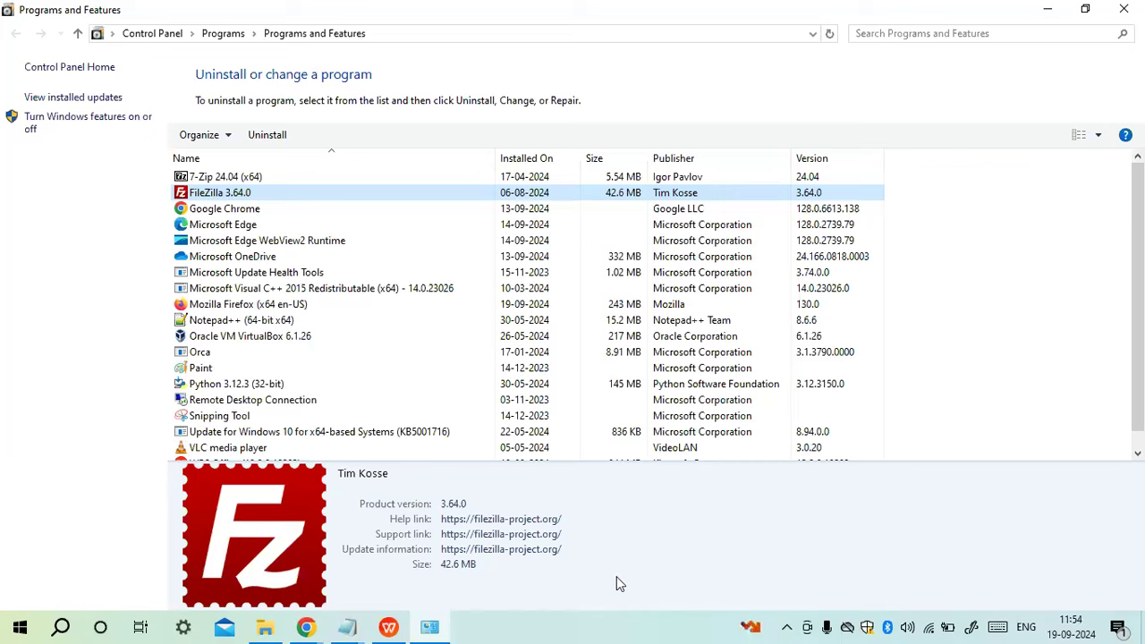
{"action": "left_click", "coordinate": [322, 309]}
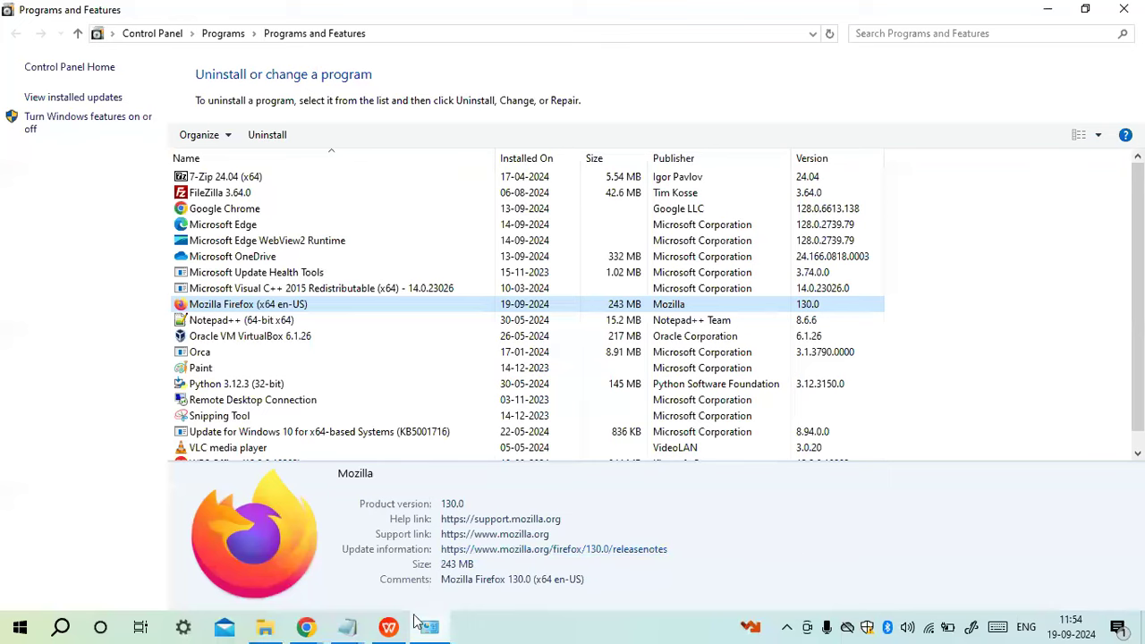
- Switch to the Day1.txt note in Notepad and add the line "Modifiying the ARP entry" below appwiz.cpl
{"action": "mouse_move", "coordinate": [347, 636]}
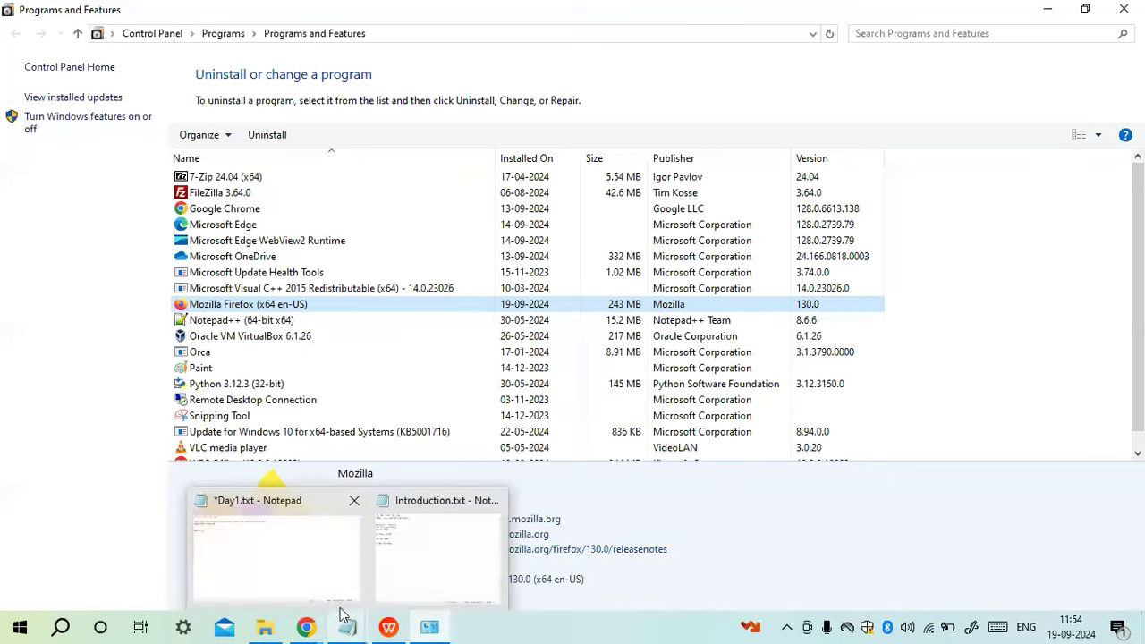
{"action": "left_click", "coordinate": [322, 582]}
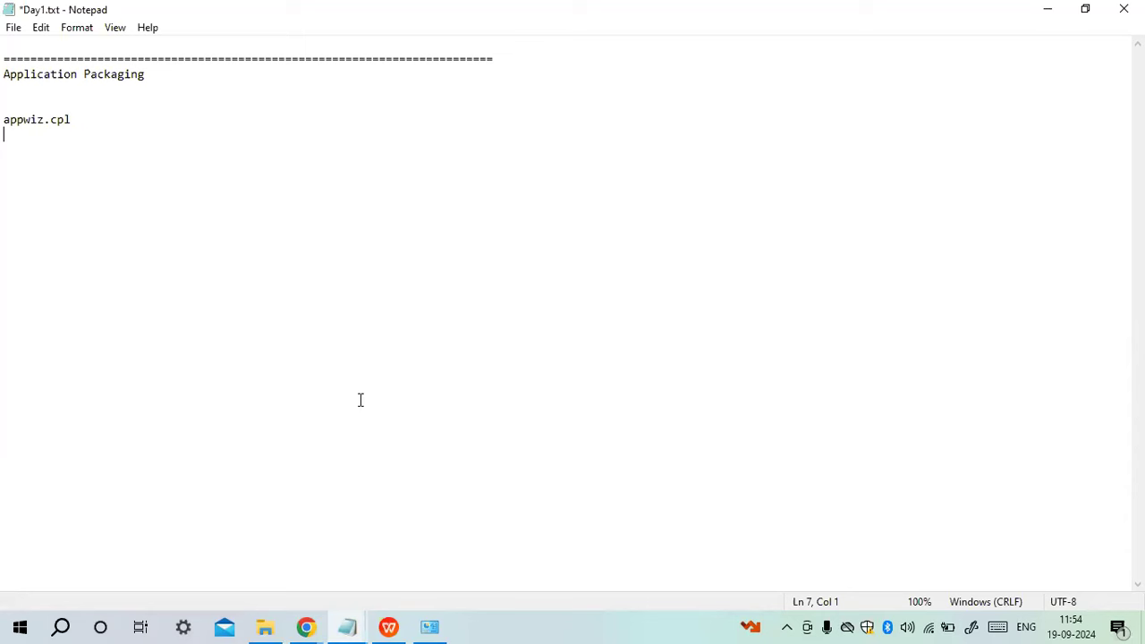
{"action": "key", "text": "Return"}
{"action": "type", "text": "Modifiyingthe"}
{"action": "key", "text": "BackSpace"}
{"action": "key", "text": "BackSpace"}
{"action": "key", "text": "BackSpace"}
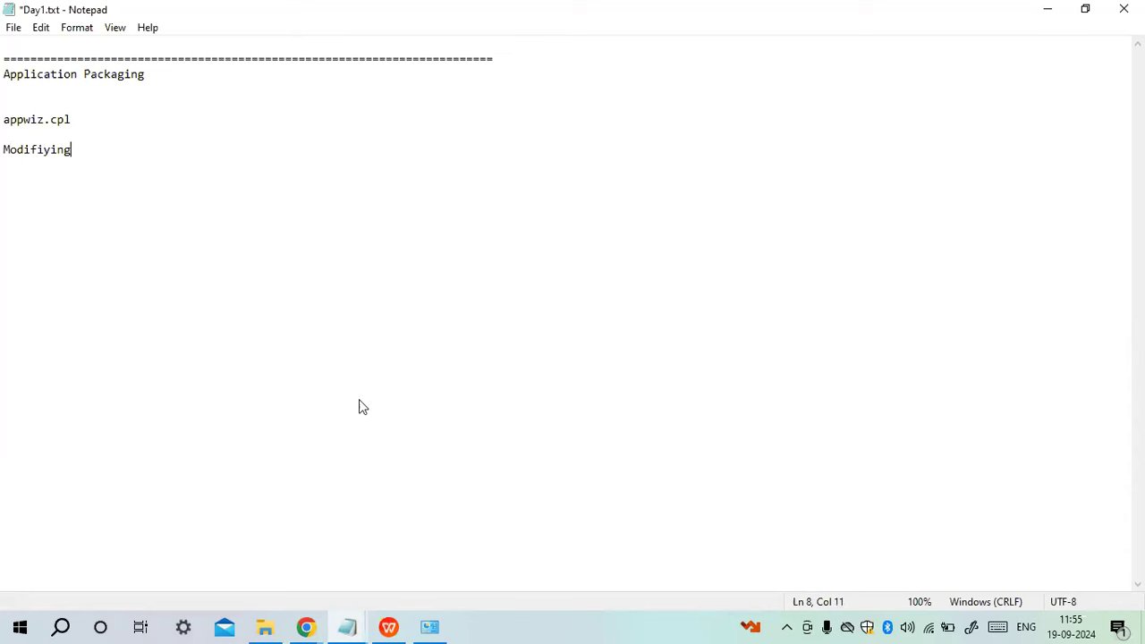
{"action": "type", "text": "the"}
{"action": "key", "text": "Left"}
{"action": "key", "text": "Left"}
{"action": "key", "text": "Left"}
{"action": "key", "text": "Left"}
{"action": "key", "text": "Right"}
{"action": "key", "text": "Right"}
{"action": "key", "text": "Right"}
{"action": "key", "text": "Right"}
{"action": "type", "text": "R"}
{"action": "key", "text": "BackSpace"}
{"action": "type", "text": "ARP entry"}
{"action": "key", "text": "Return"}
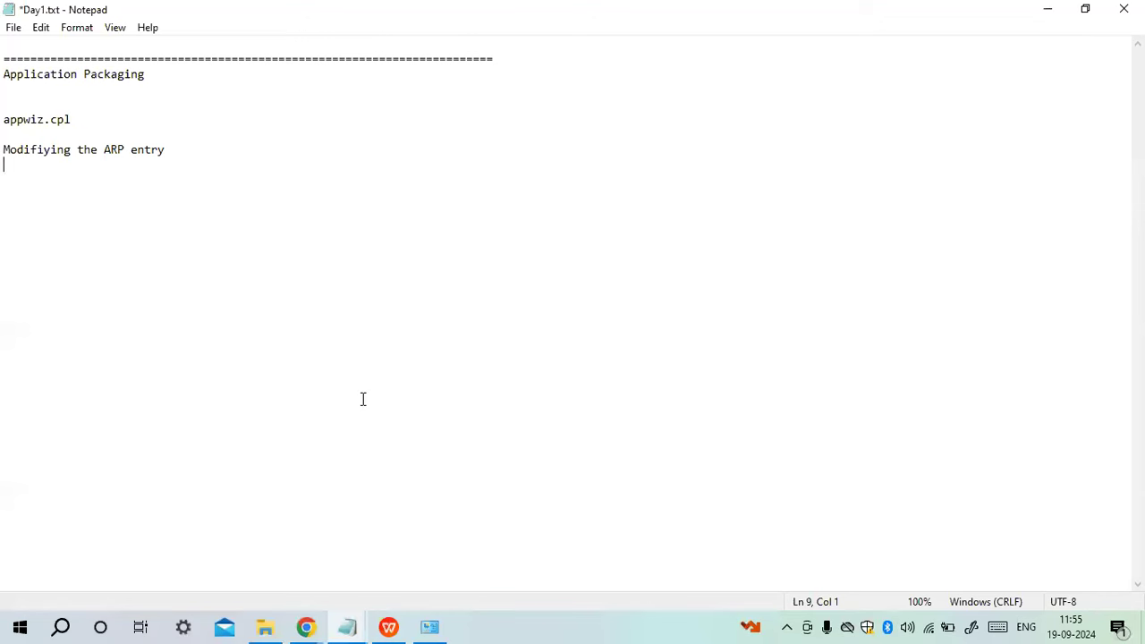
- Add the line "Removing desktop shortcut" beneath the ARP entry note
{"action": "type", "text": "Removing desktop s"}
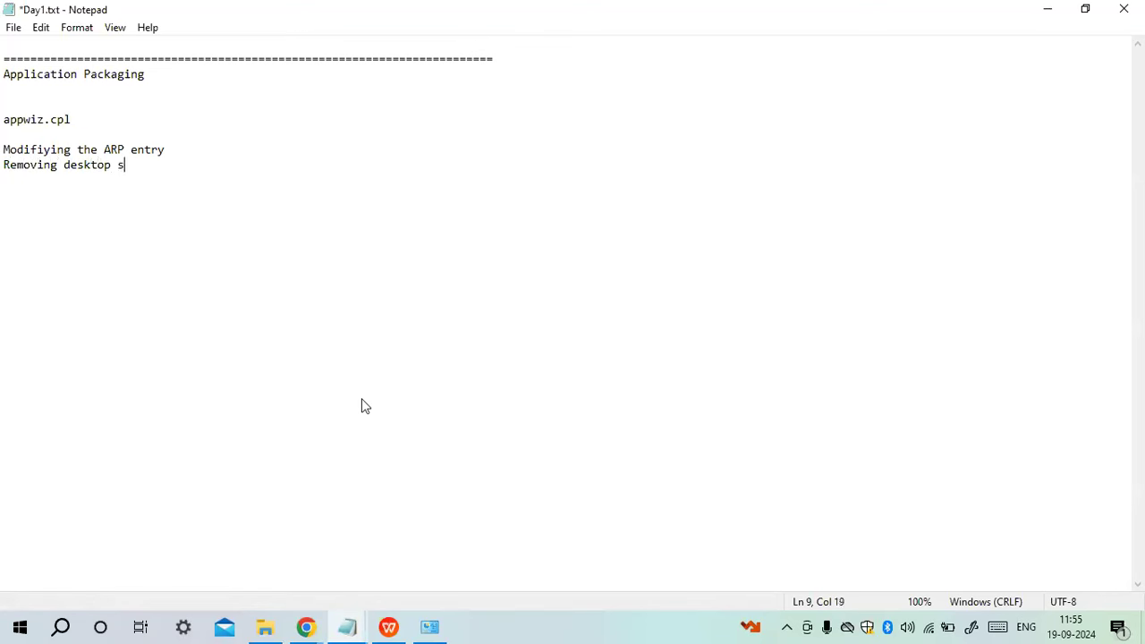
{"action": "type", "text": "hortcut"}
{"action": "key", "text": "Return"}
- Switch to File Explorer and open the C:\ drive in a new maximized window using the Run command
{"action": "left_click", "coordinate": [306, 627]}
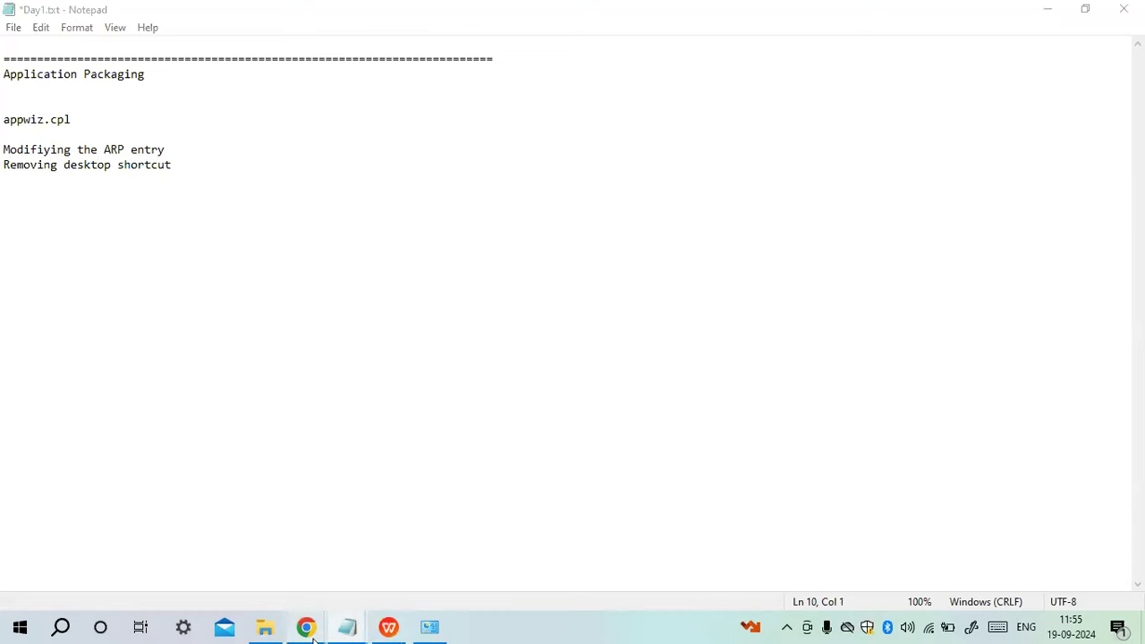
{"action": "left_click", "coordinate": [268, 578]}
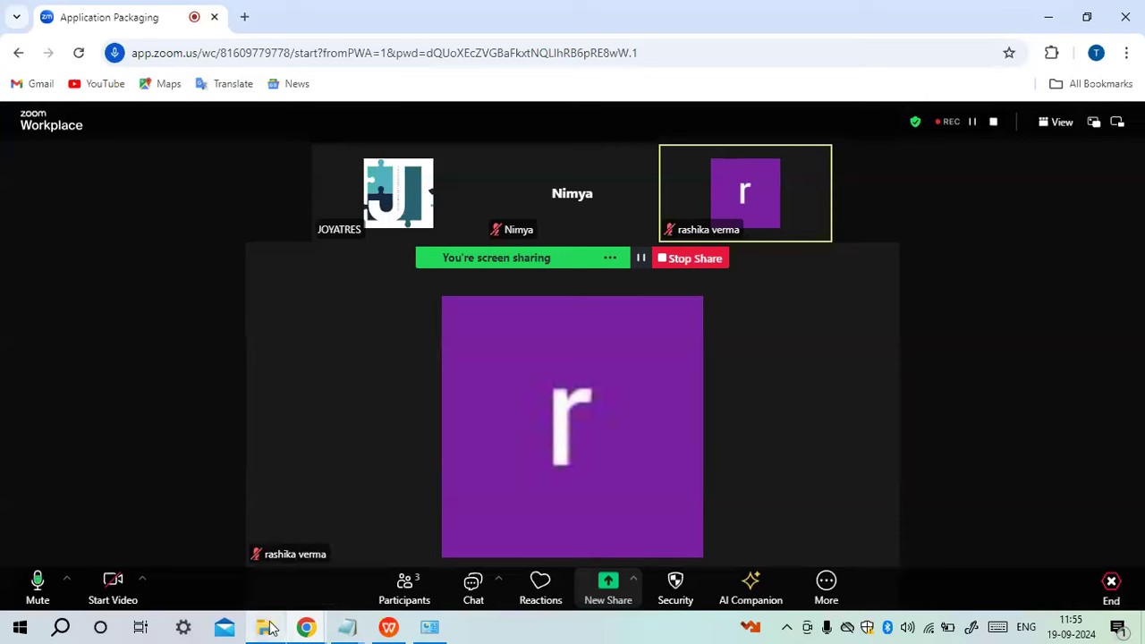
{"action": "mouse_move", "coordinate": [269, 629]}
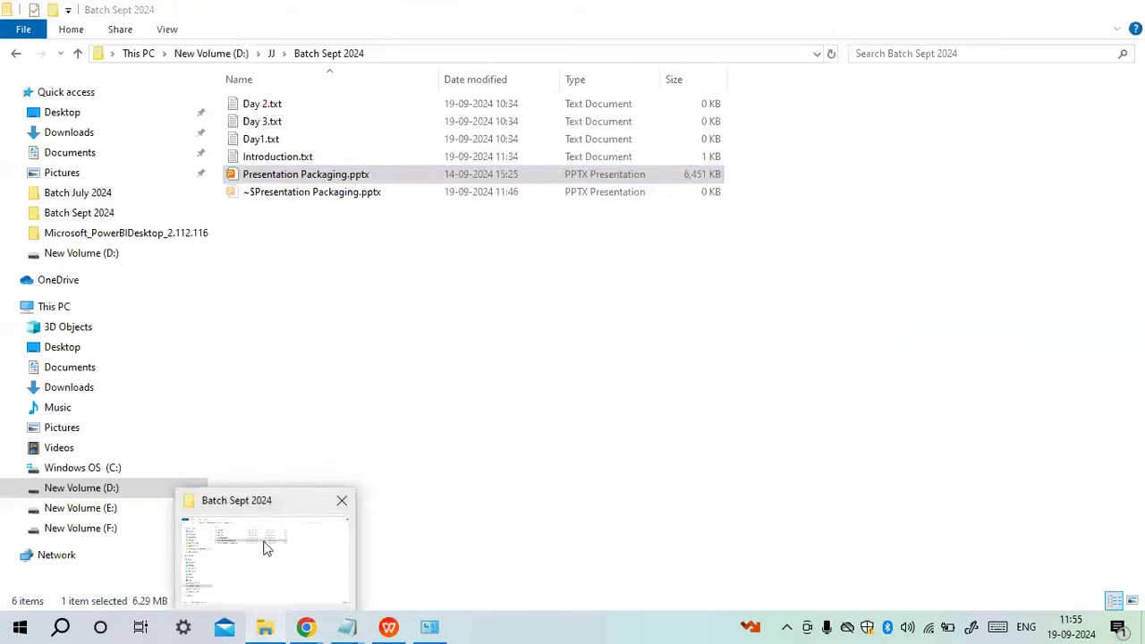
{"action": "left_click", "coordinate": [264, 549]}
{"action": "key", "text": "super+r"}
{"action": "type", "text": "c"}
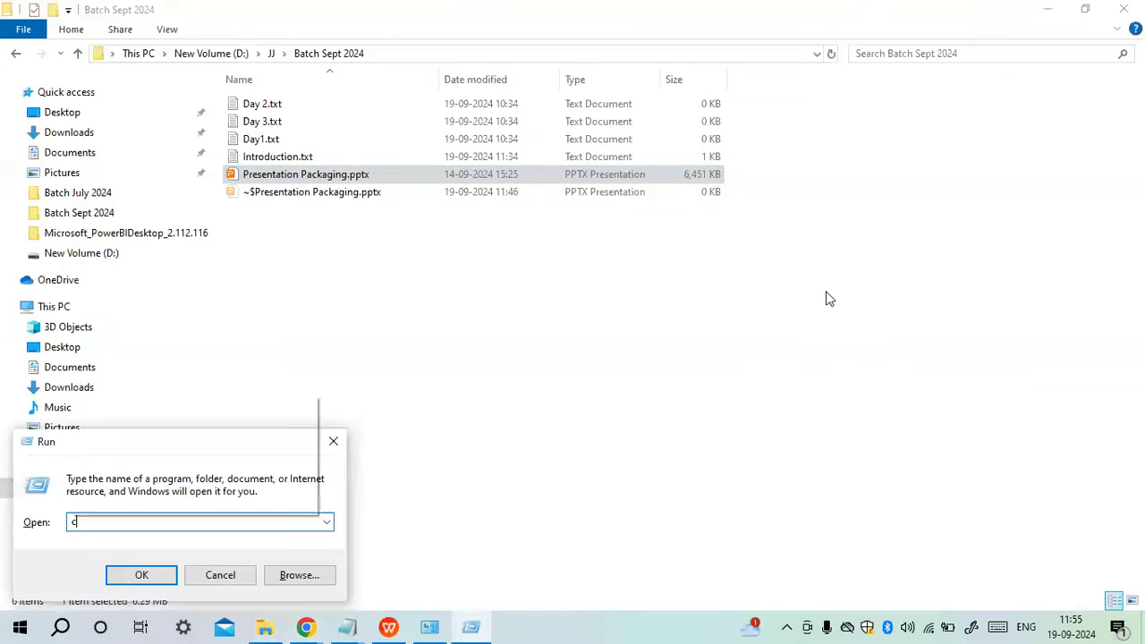
{"action": "type", "text": ":\\"}
{"action": "key", "text": "Return"}
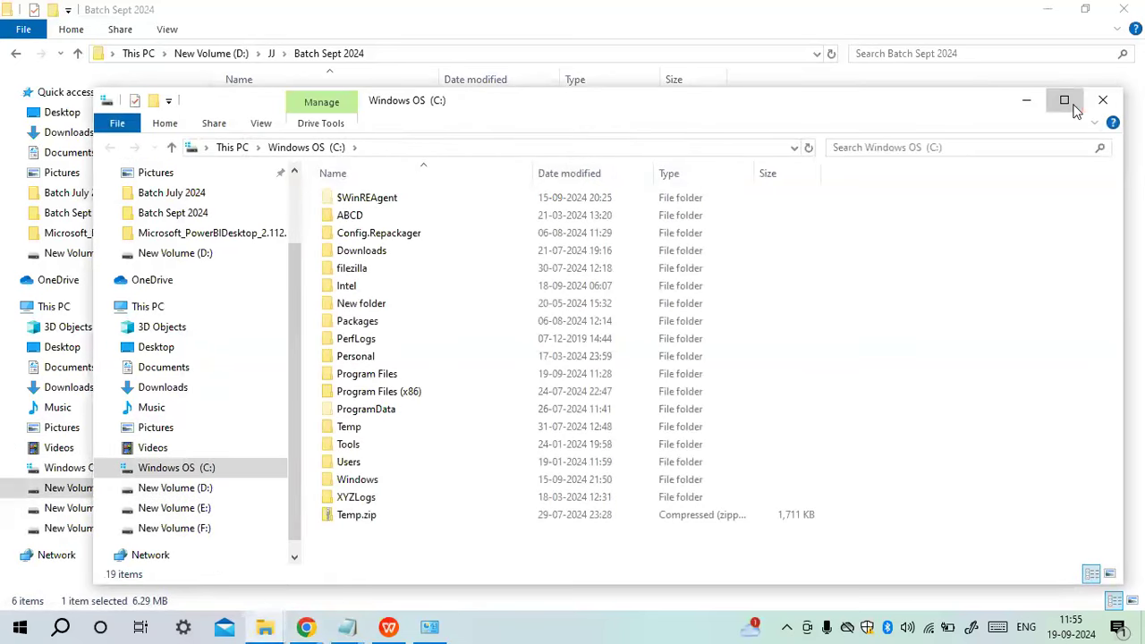
{"action": "left_click", "coordinate": [1075, 104]}
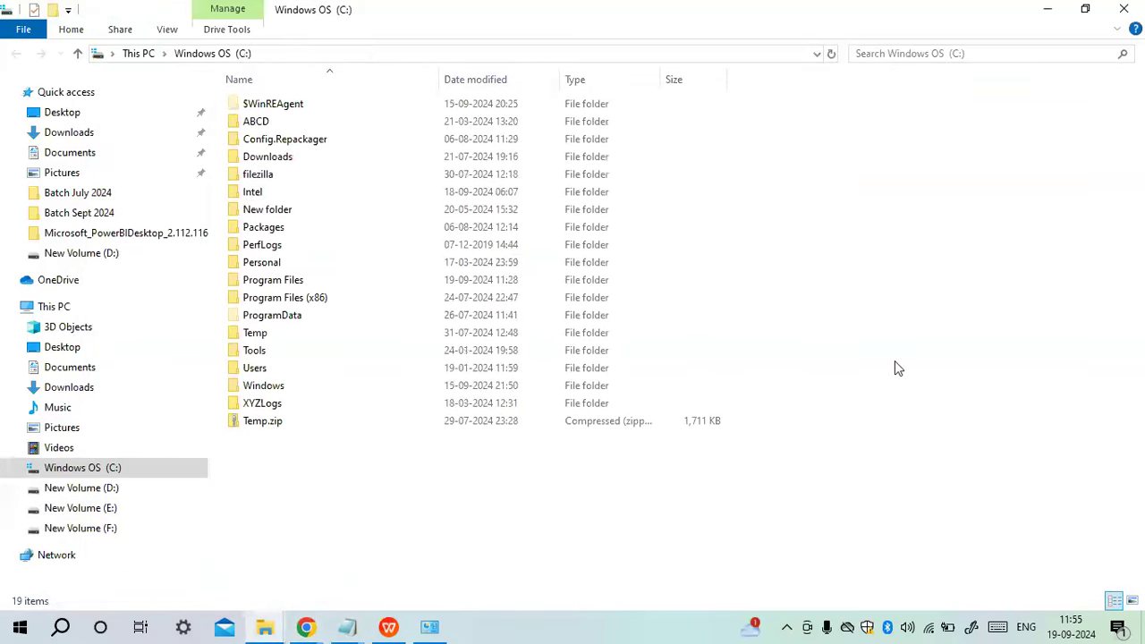
- Open the FileZilla FTP Client folder inside Program Files to view its installed files
{"action": "left_click", "coordinate": [292, 284]}
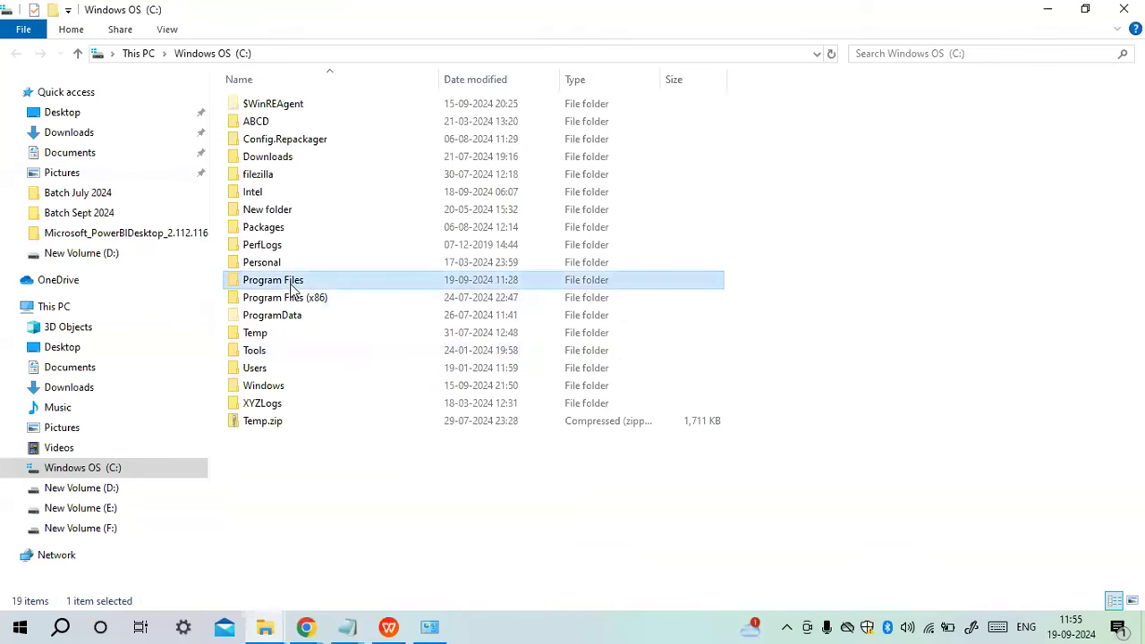
{"action": "double_click", "coordinate": [291, 284]}
{"action": "left_click", "coordinate": [272, 138]}
{"action": "double_click", "coordinate": [271, 139]}
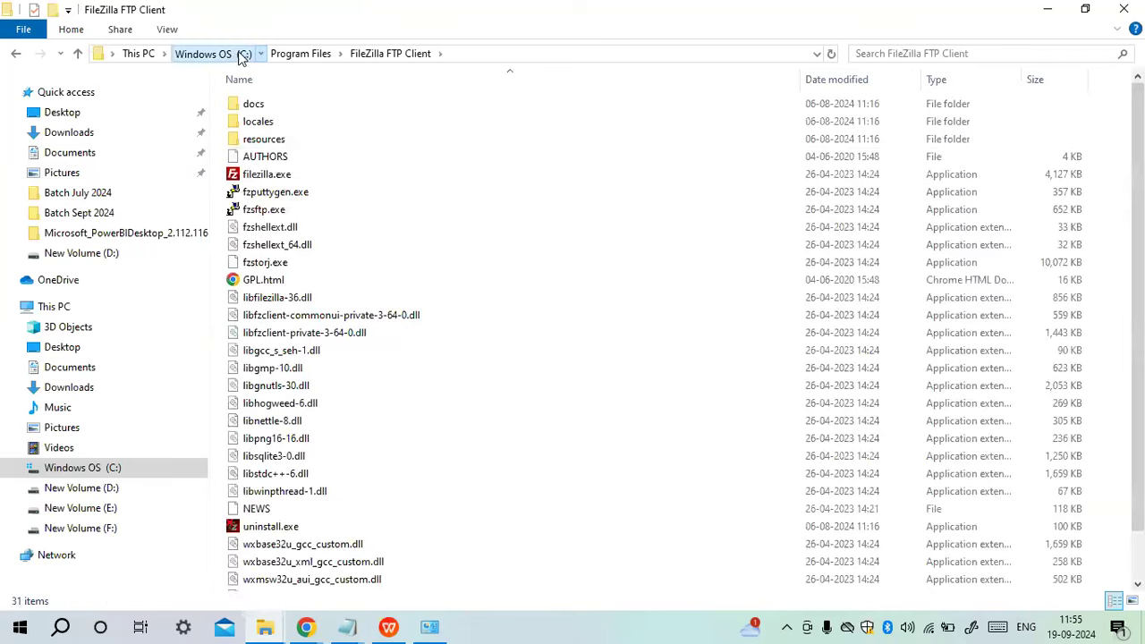
- View the contents of Program Files (x86), return to the C: drive and select the ProgramData folder
{"action": "left_click", "coordinate": [237, 54]}
{"action": "double_click", "coordinate": [299, 297]}
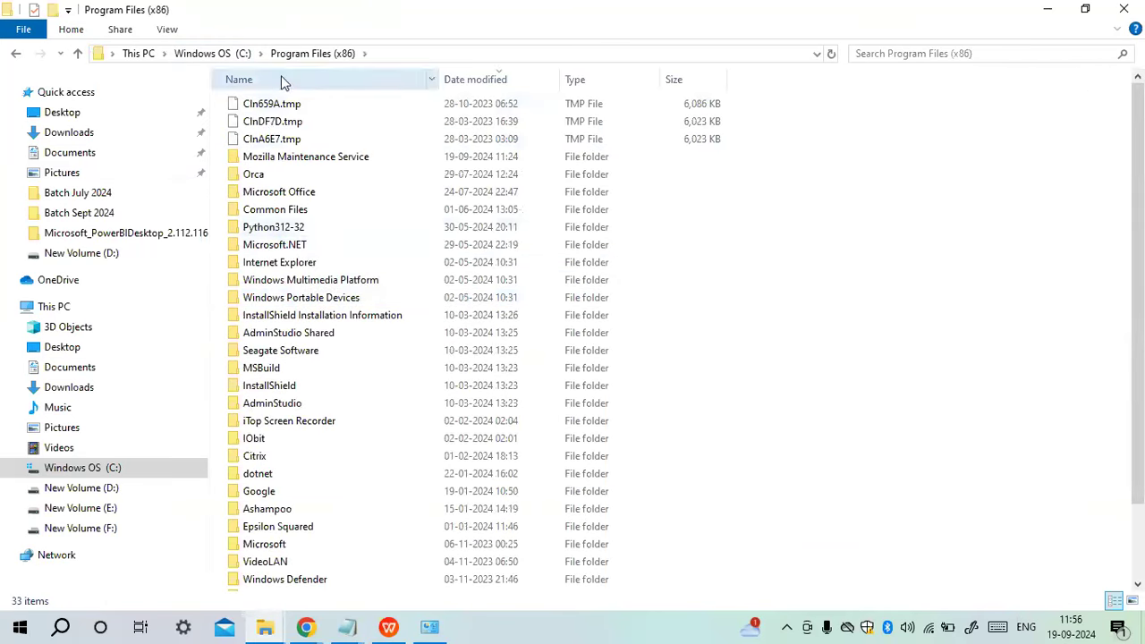
{"action": "left_click", "coordinate": [235, 57]}
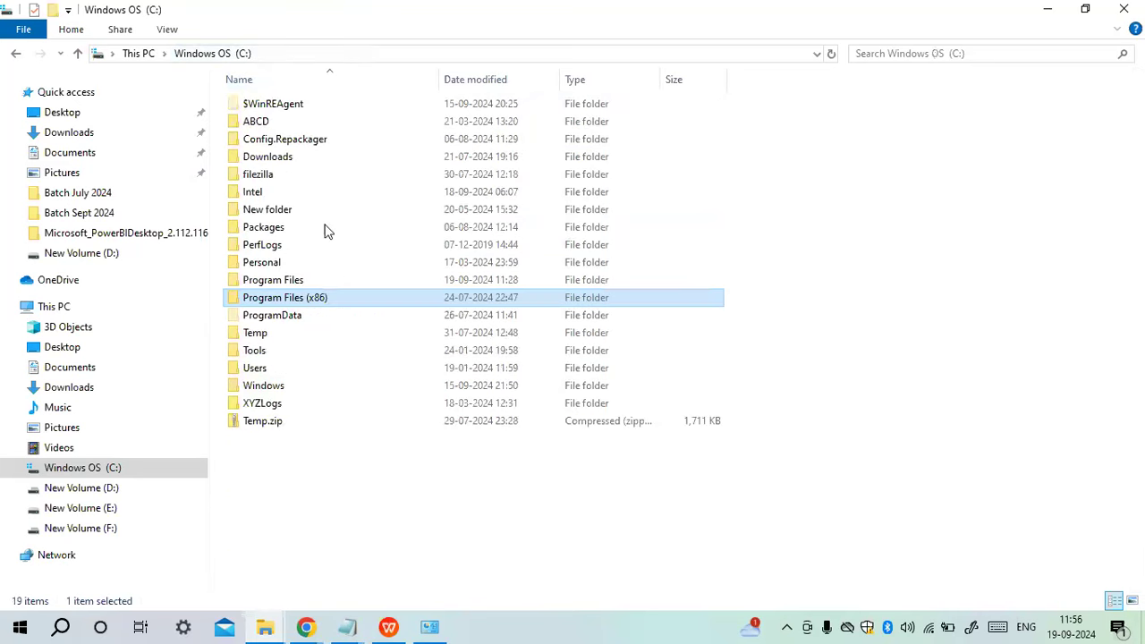
{"action": "left_click", "coordinate": [303, 323]}
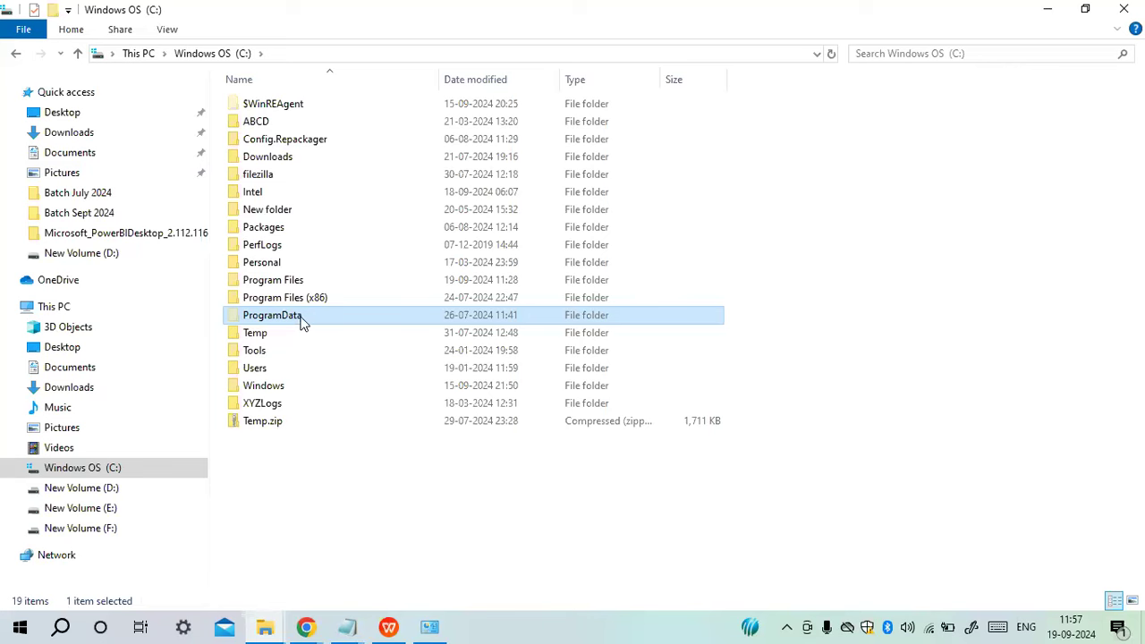
- Open the Trainer profile folder inside the Users folder on the C: drive
{"action": "double_click", "coordinate": [239, 370]}
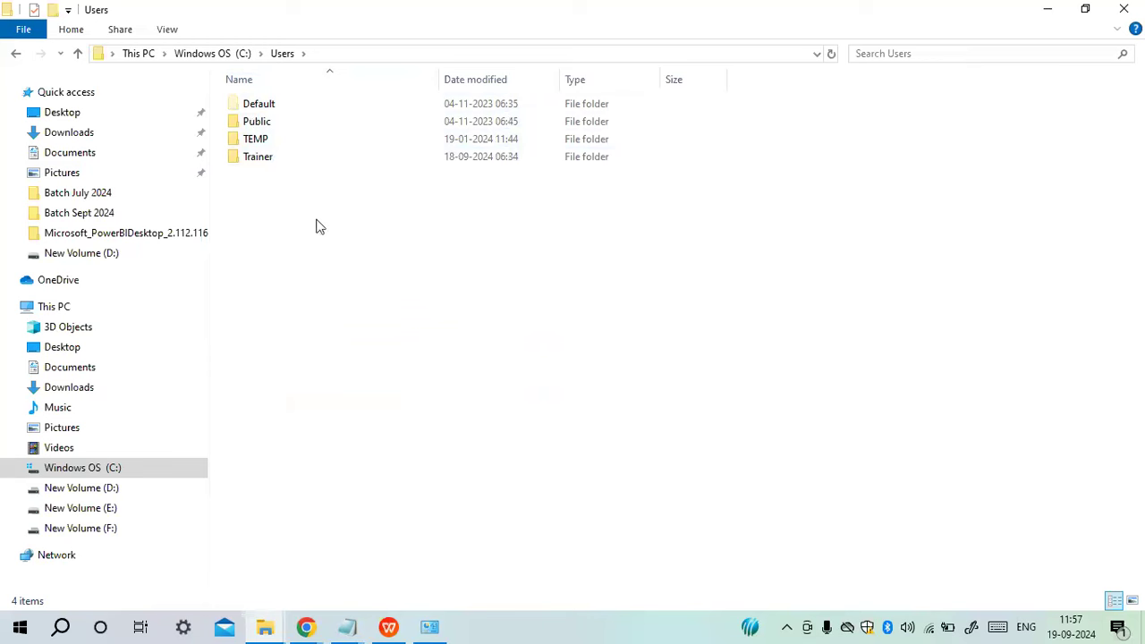
{"action": "left_click", "coordinate": [265, 161]}
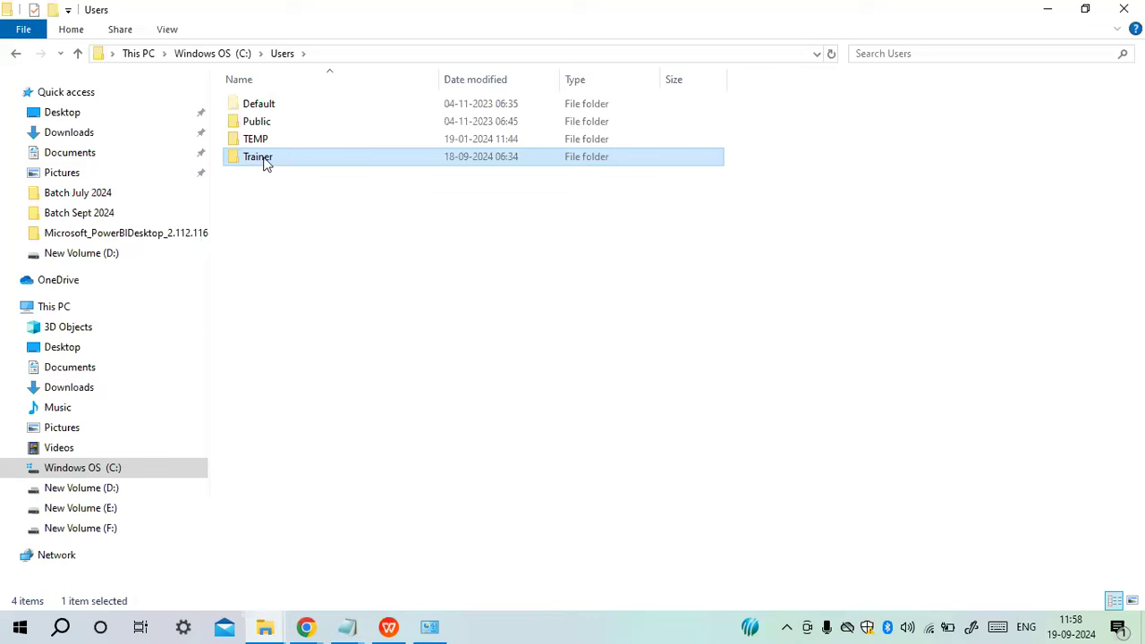
{"action": "double_click", "coordinate": [260, 158]}
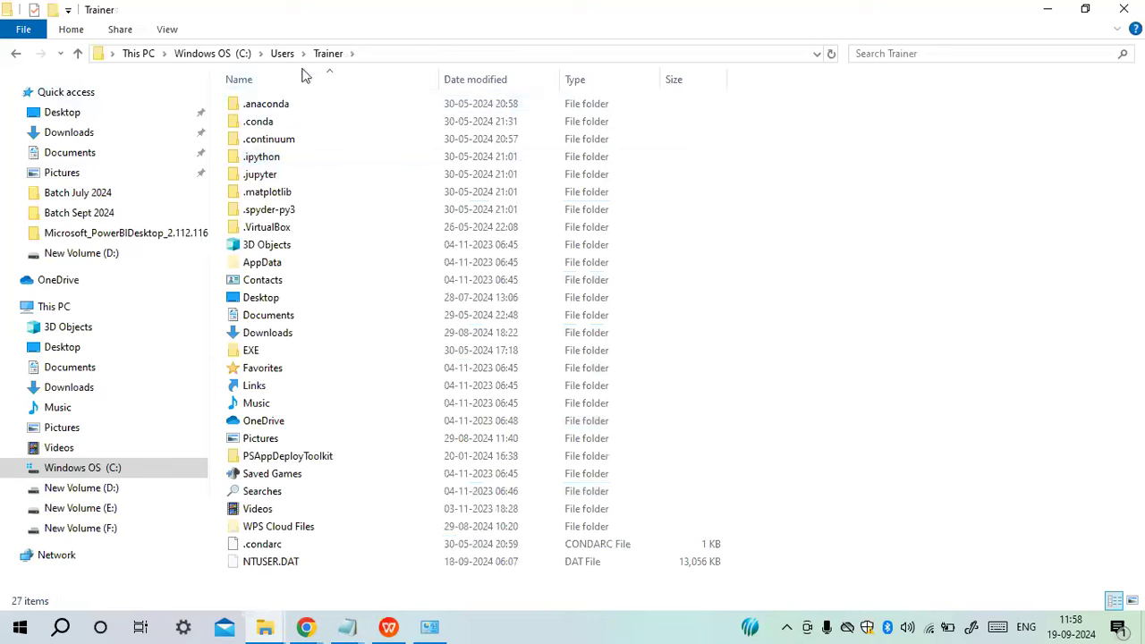
- Look inside the .anaconda and .conda folders of the Trainer profile and return to the profile folder
{"action": "double_click", "coordinate": [263, 106]}
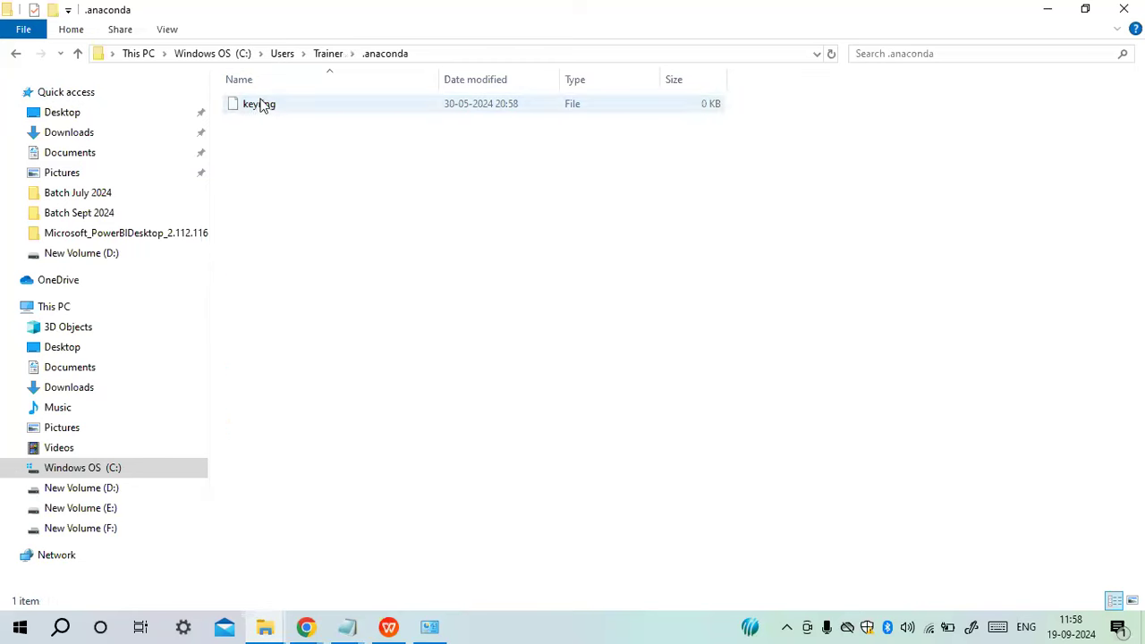
{"action": "left_click", "coordinate": [328, 54]}
{"action": "left_click", "coordinate": [257, 127]}
{"action": "double_click", "coordinate": [257, 127]}
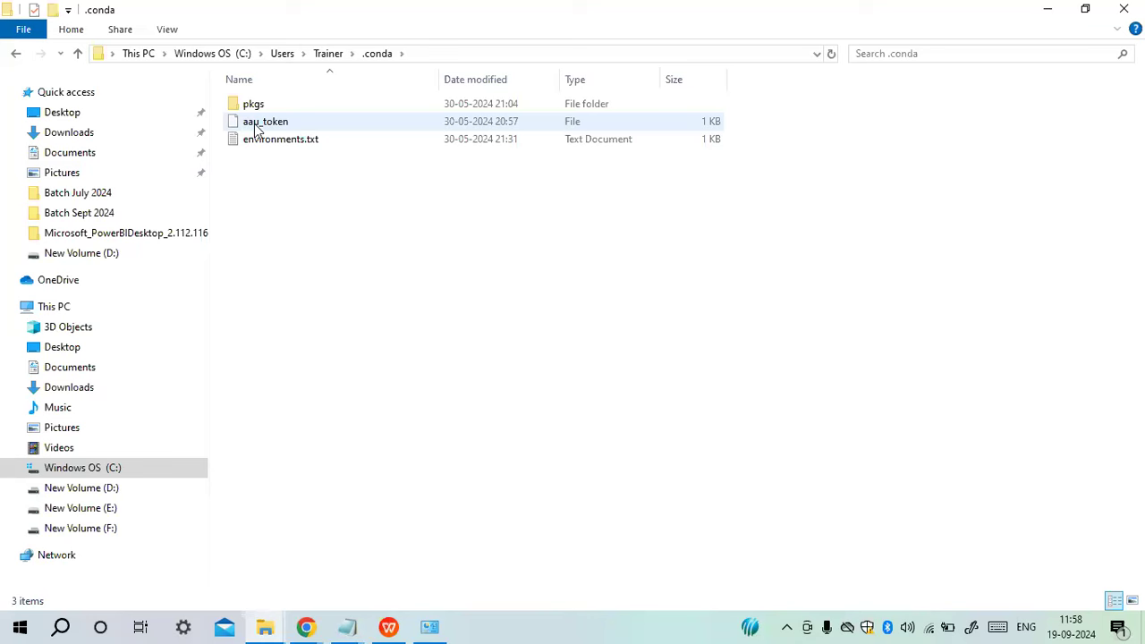
{"action": "left_click", "coordinate": [327, 55]}
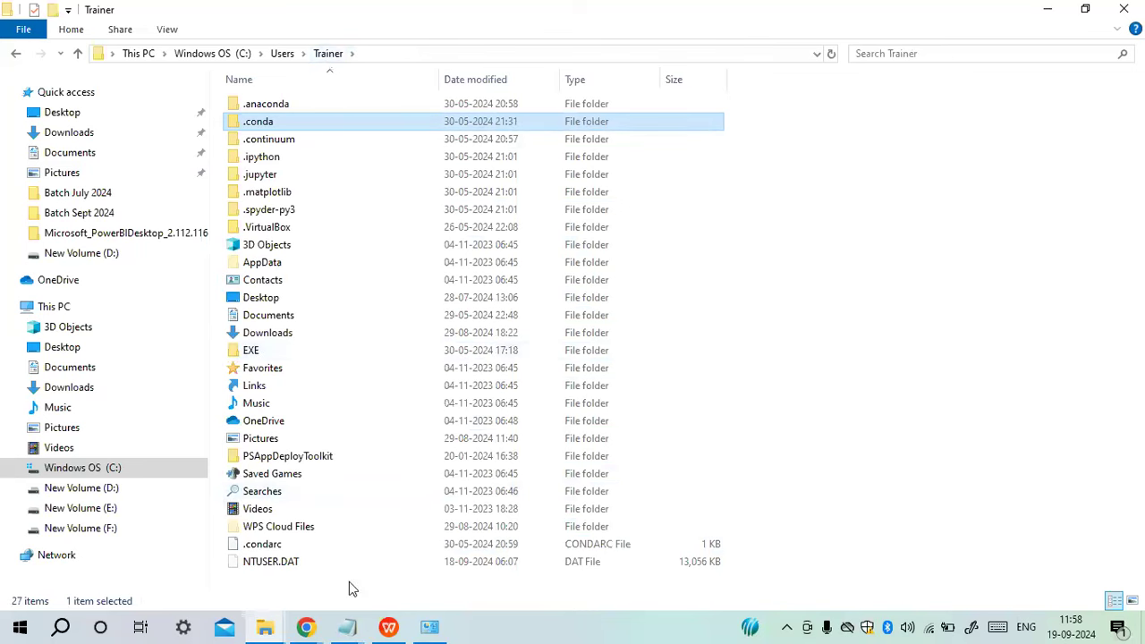
- Switch back to the Day1.txt note in Notepad and add a separator line of equal signs below the existing text
{"action": "left_click", "coordinate": [352, 631]}
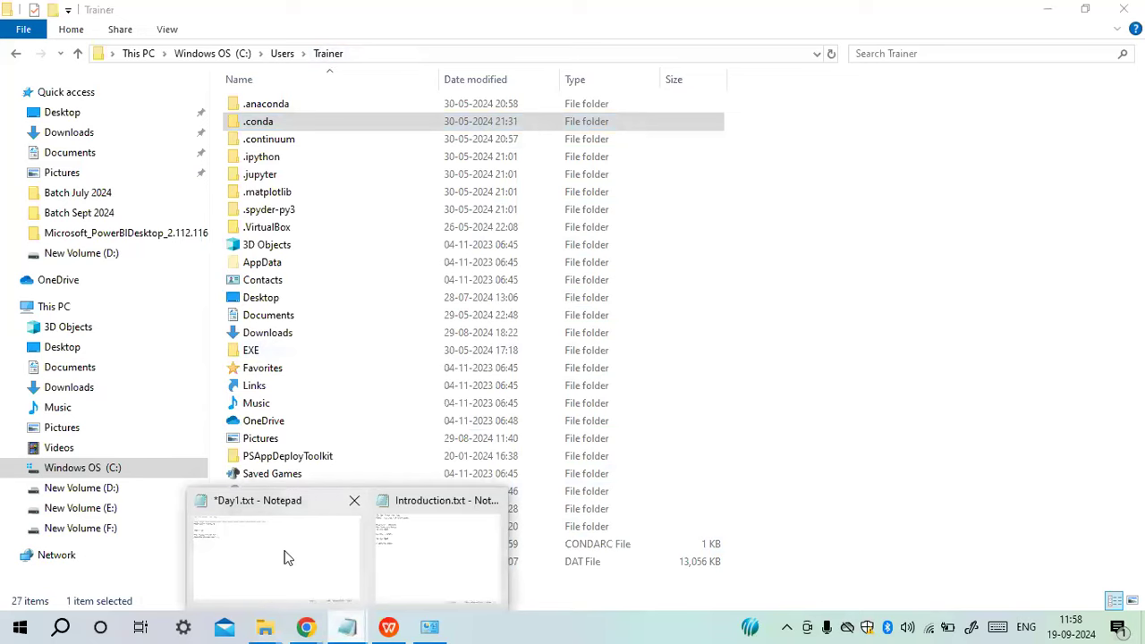
{"action": "left_click", "coordinate": [283, 553]}
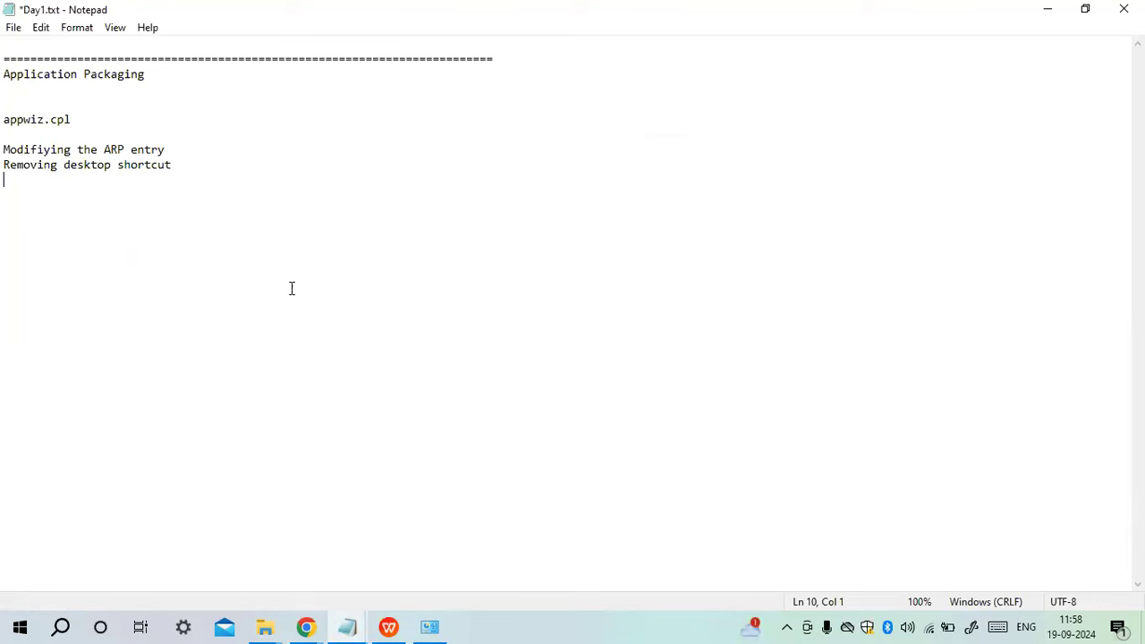
{"action": "key", "text": "Return"}
{"action": "type", "text": "========================================================================="}
{"action": "key", "text": "Return"}
{"action": "key", "text": "Return"}
- Add the heading "Types of source files" below the separator, followed by a blank line
{"action": "type", "text": "Ty"}
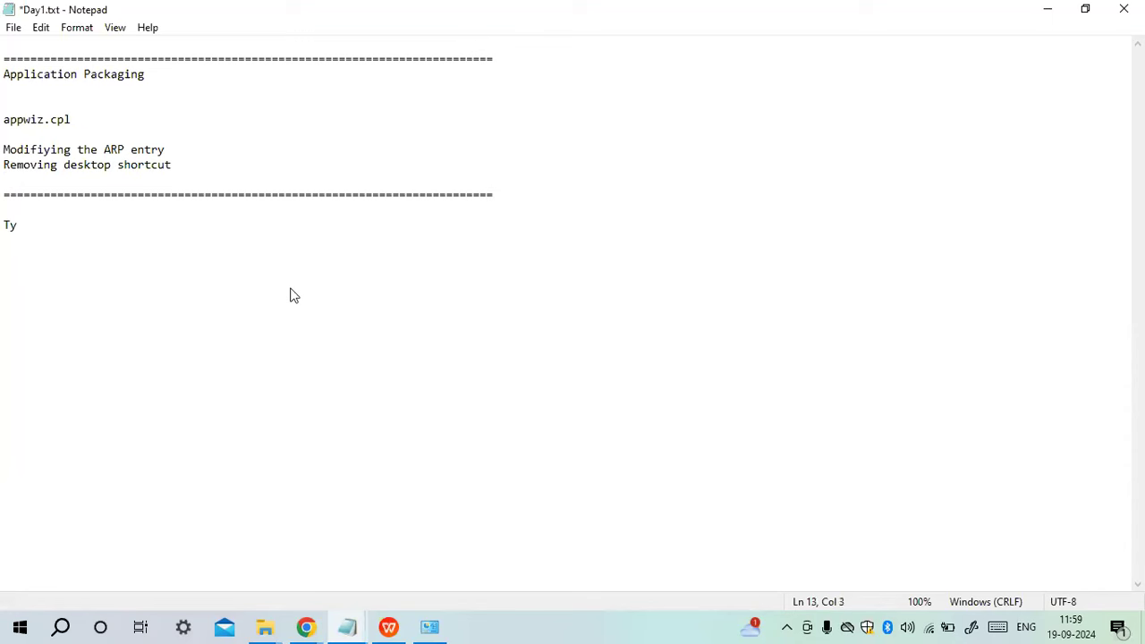
{"action": "type", "text": "pes pf"}
{"action": "key", "text": "BackSpace"}
{"action": "key", "text": "BackSpace"}
{"action": "type", "text": "of source files"}
{"action": "key", "text": "Return"}
{"action": "key", "text": "Return"}
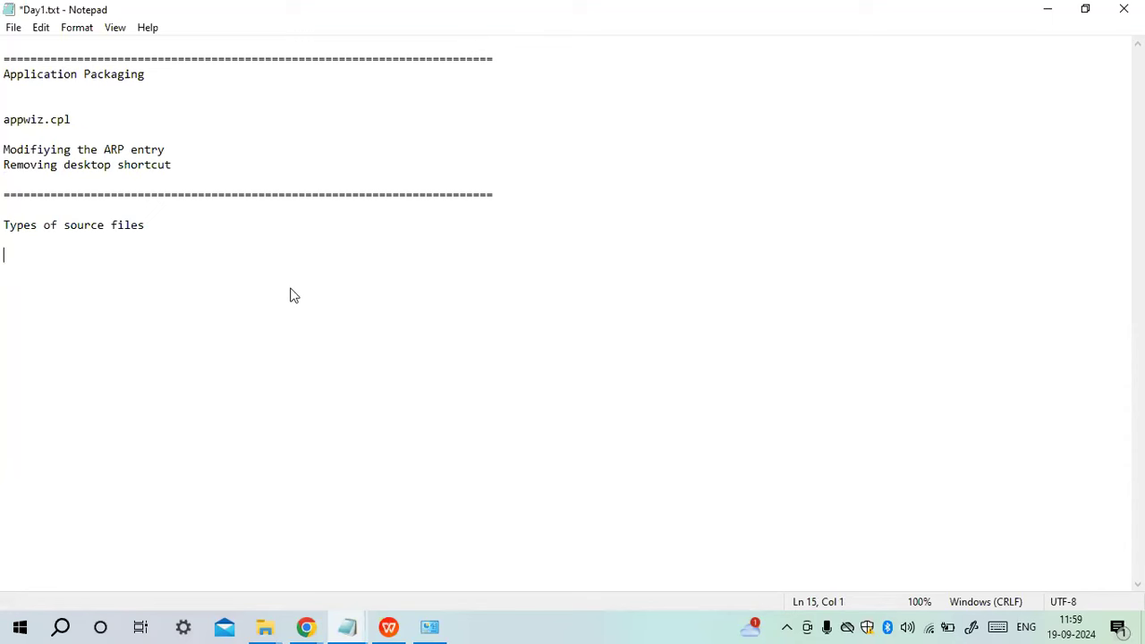
- List the source types as "1) exe -executable files or legacy installer", "2) msi -MS Windows Installer" and "3) Loose files"
{"action": "type", "text": "1"}
{"action": "type", "text": "0ex"}
{"action": "key", "text": "BackSpace"}
{"action": "key", "text": "BackSpace"}
{"action": "key", "text": "BackSpace"}
{"action": "type", "text": ") exe -executable f"}
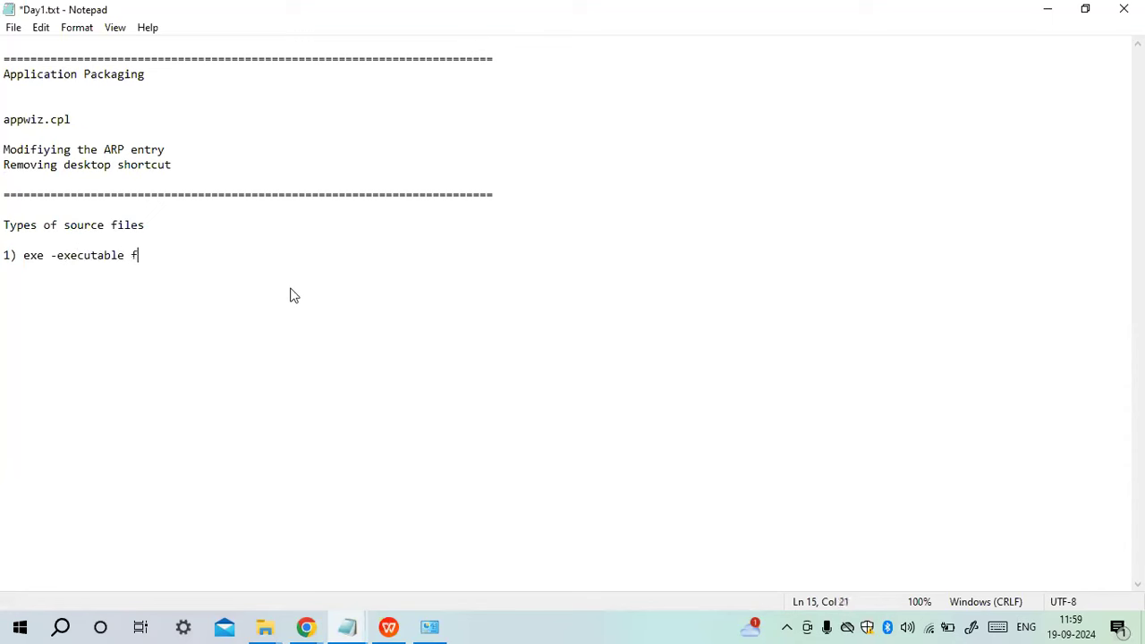
{"action": "type", "text": "iles or legac"}
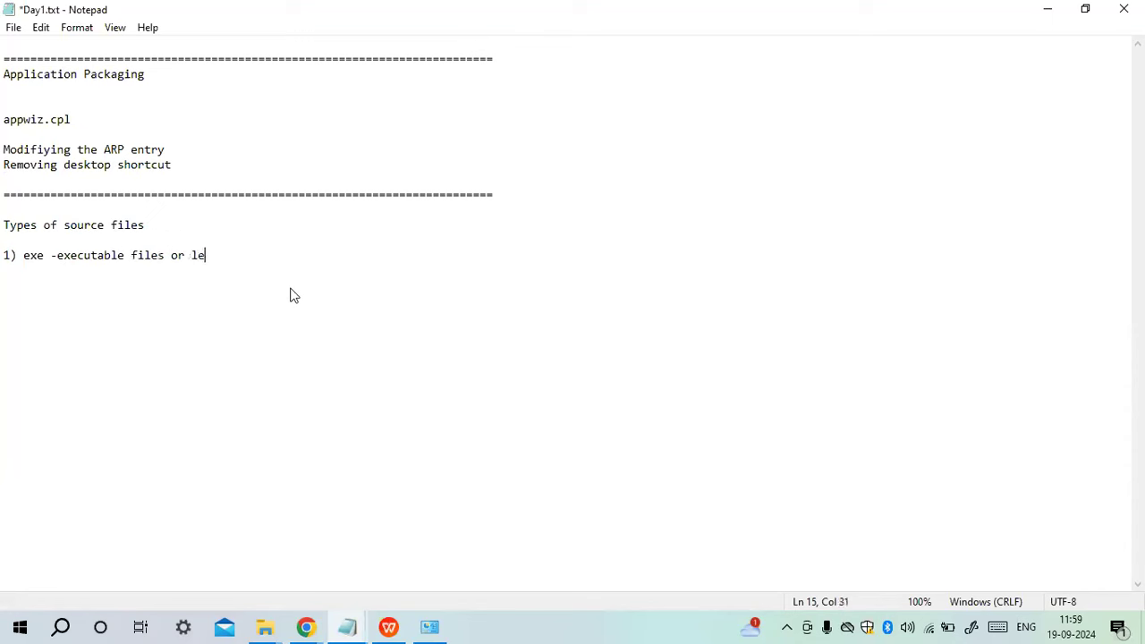
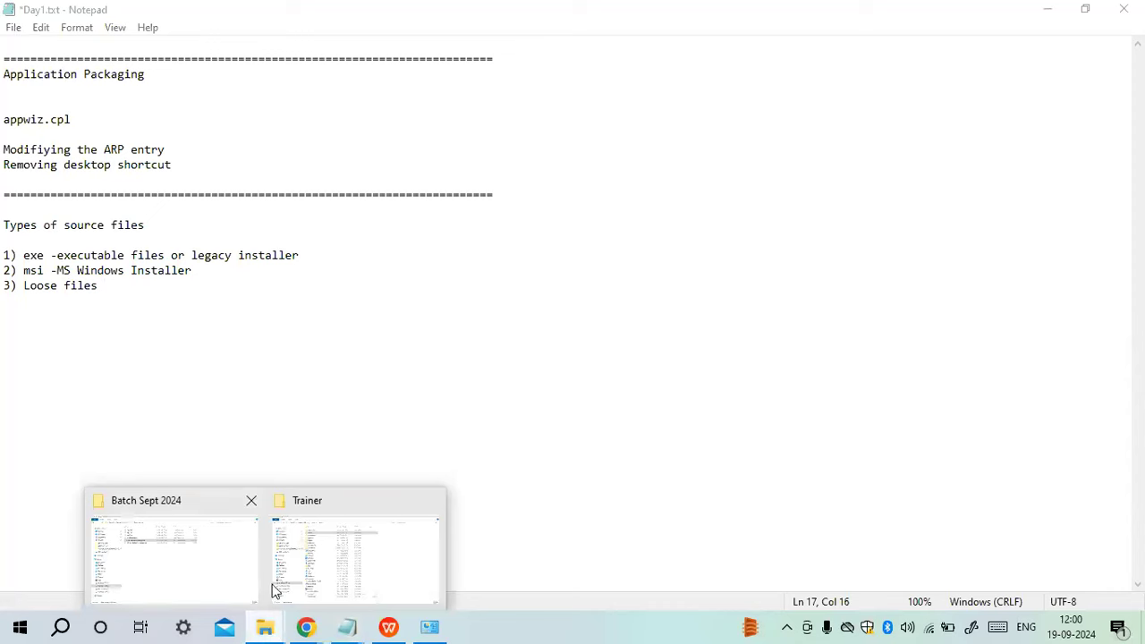
- Switch to File Explorer, view the Batch Sept 2024 folder and bring up the Trainer folder window
{"action": "left_click", "coordinate": [211, 586]}
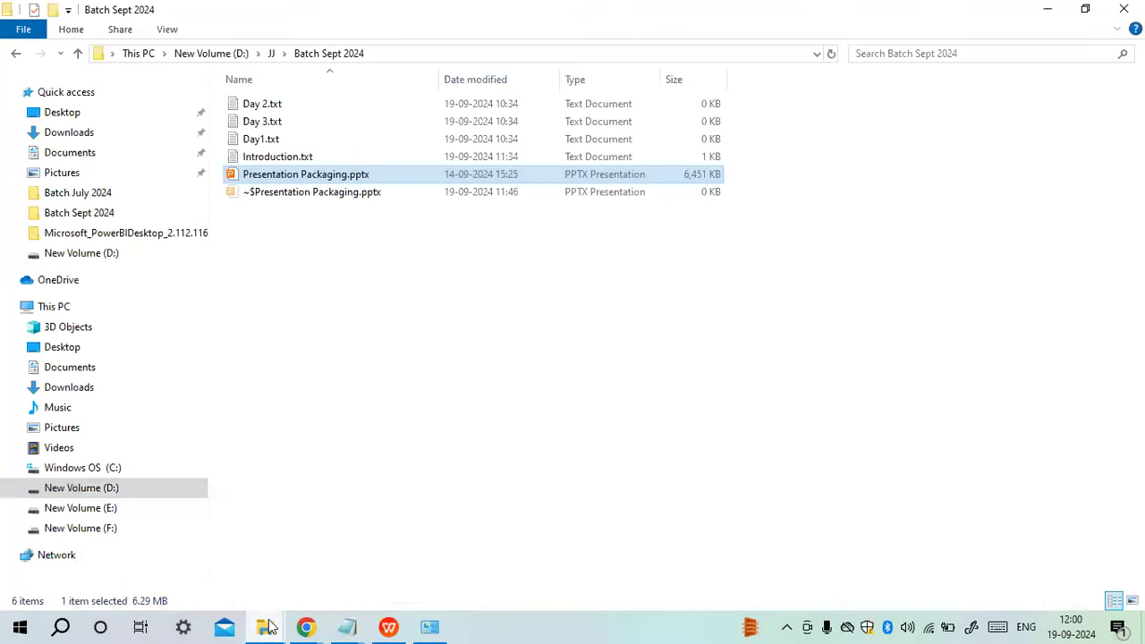
{"action": "mouse_move", "coordinate": [265, 626]}
{"action": "left_click", "coordinate": [331, 584]}
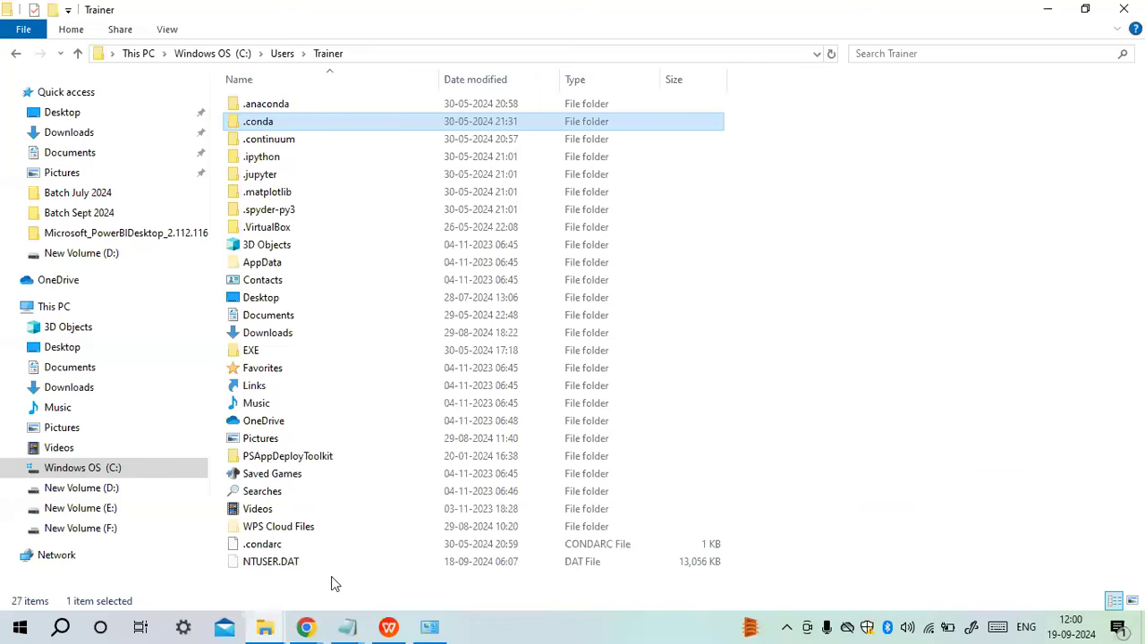
- Open the EXE folder inside source file on New Volume (D:) and select PBIDesktop_x64.msi
{"action": "left_click", "coordinate": [82, 489]}
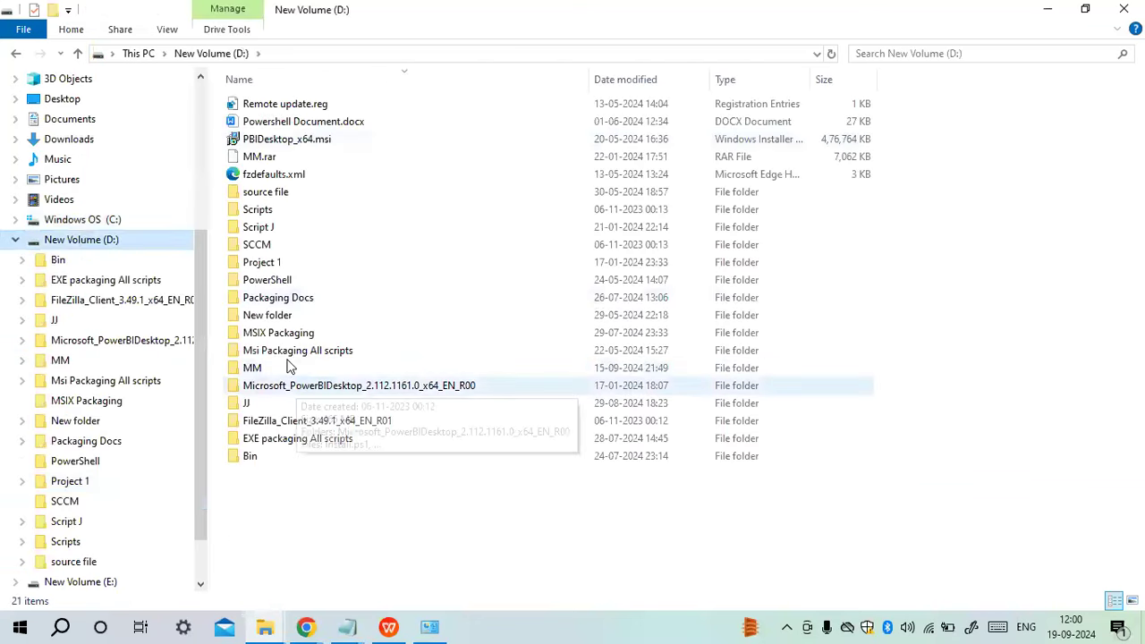
{"action": "left_click", "coordinate": [262, 194]}
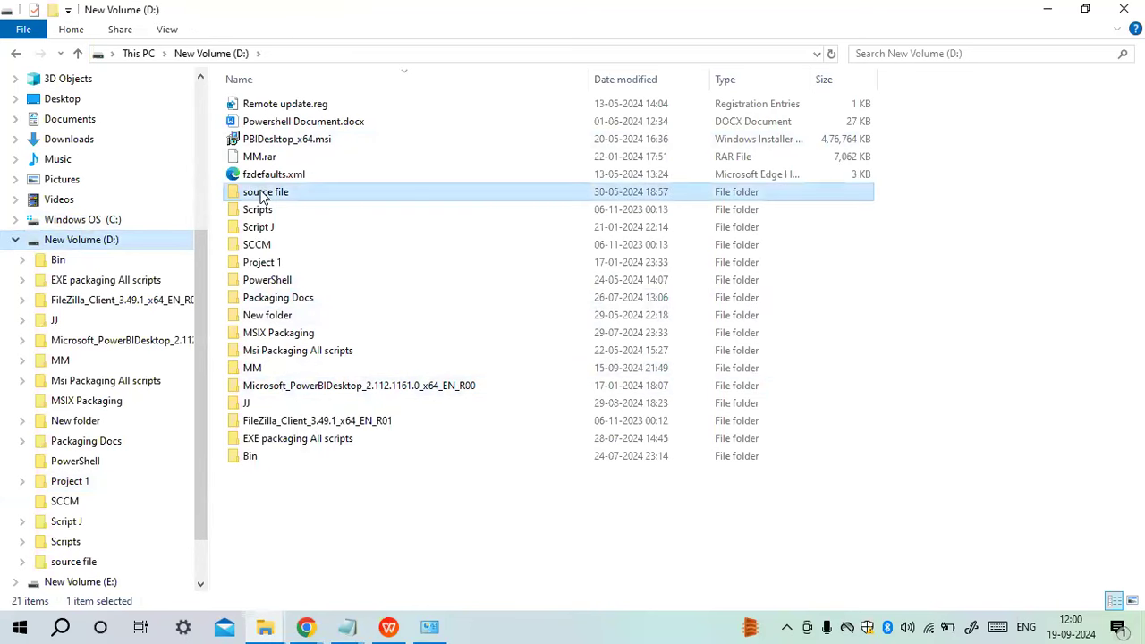
{"action": "double_click", "coordinate": [262, 194]}
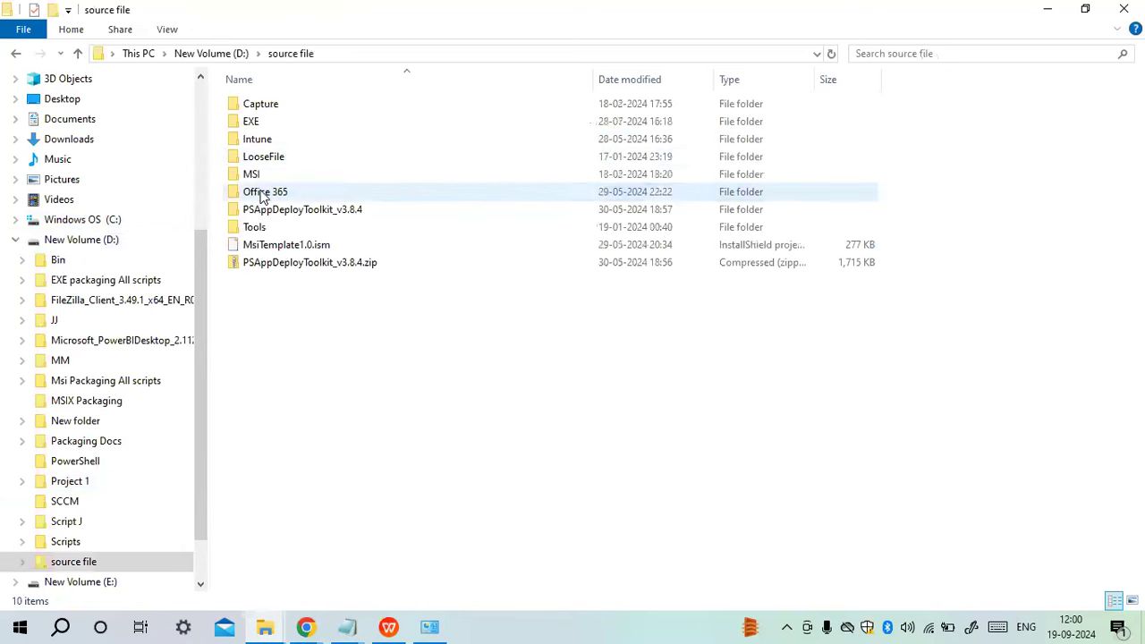
{"action": "left_click", "coordinate": [266, 123]}
{"action": "double_click", "coordinate": [264, 123]}
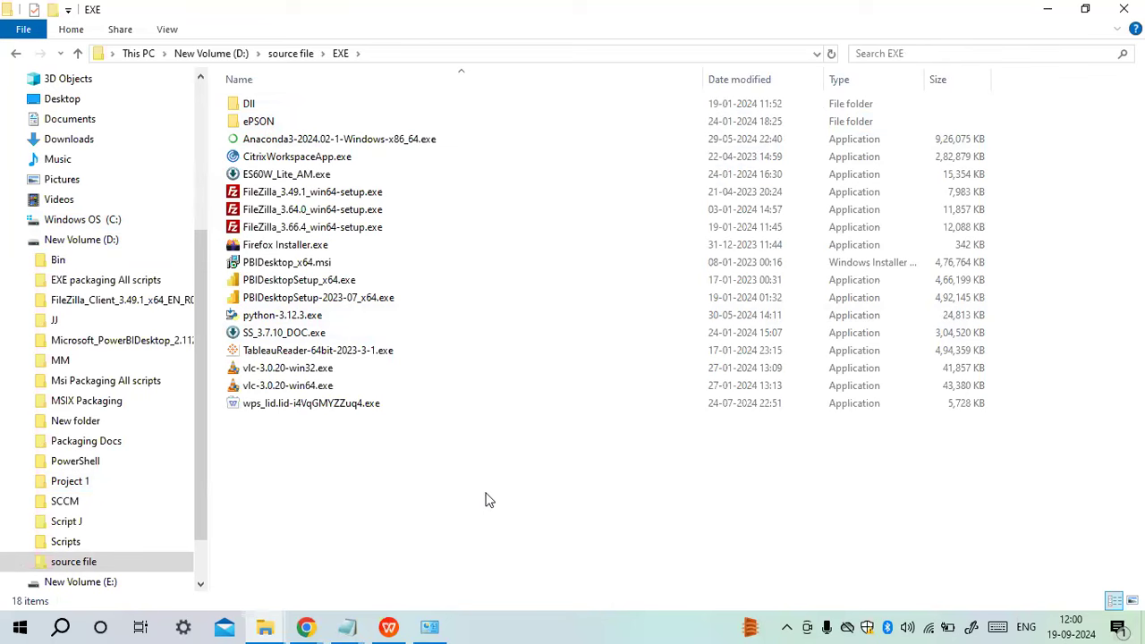
{"action": "left_click", "coordinate": [301, 264]}
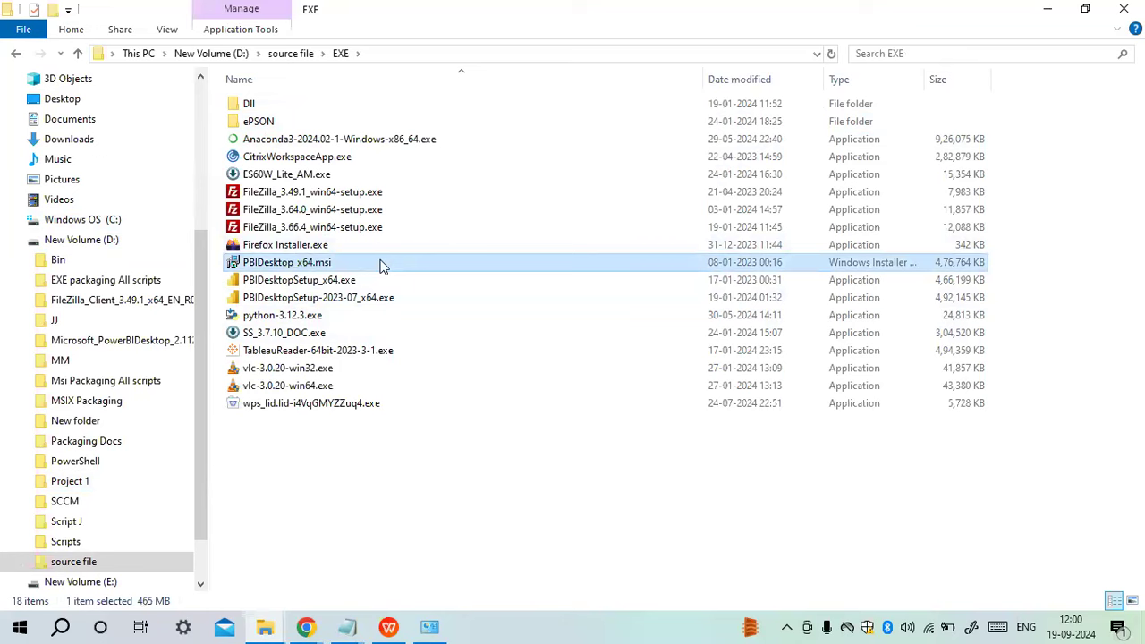
- View the installers in the MSI folder within source file and return to the source file folder
{"action": "left_click", "coordinate": [291, 54]}
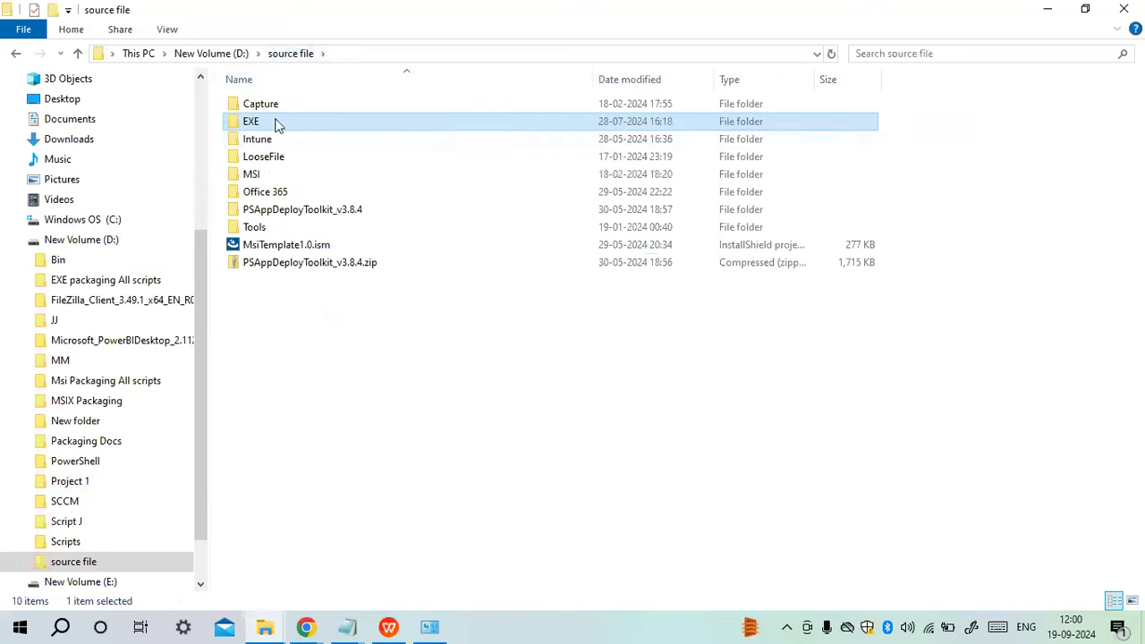
{"action": "double_click", "coordinate": [255, 179]}
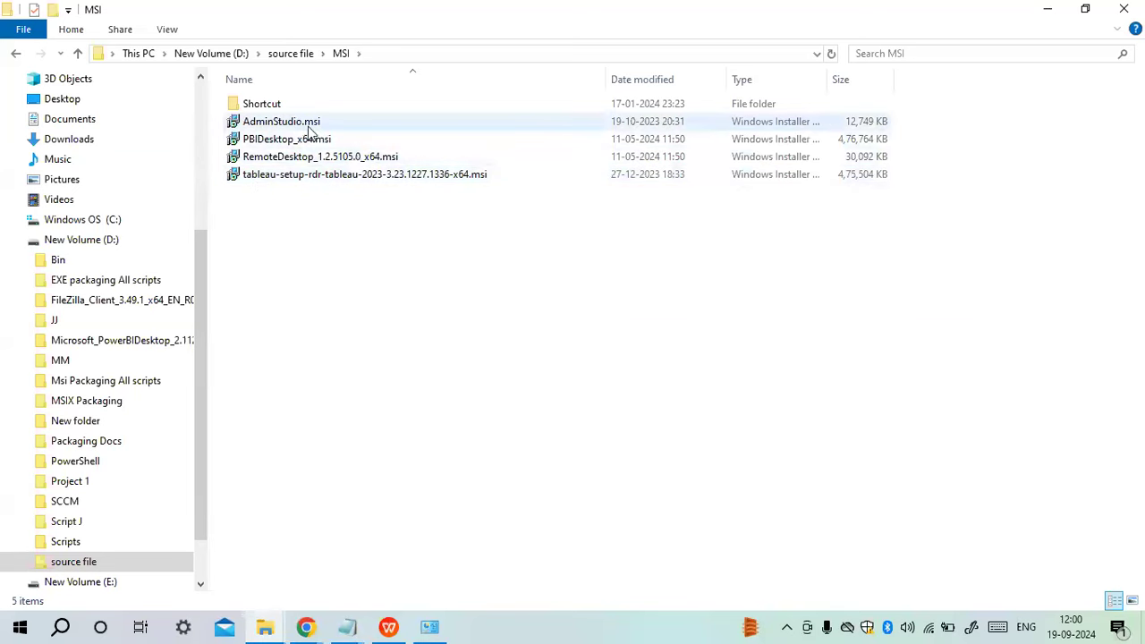
{"action": "left_click", "coordinate": [293, 56]}
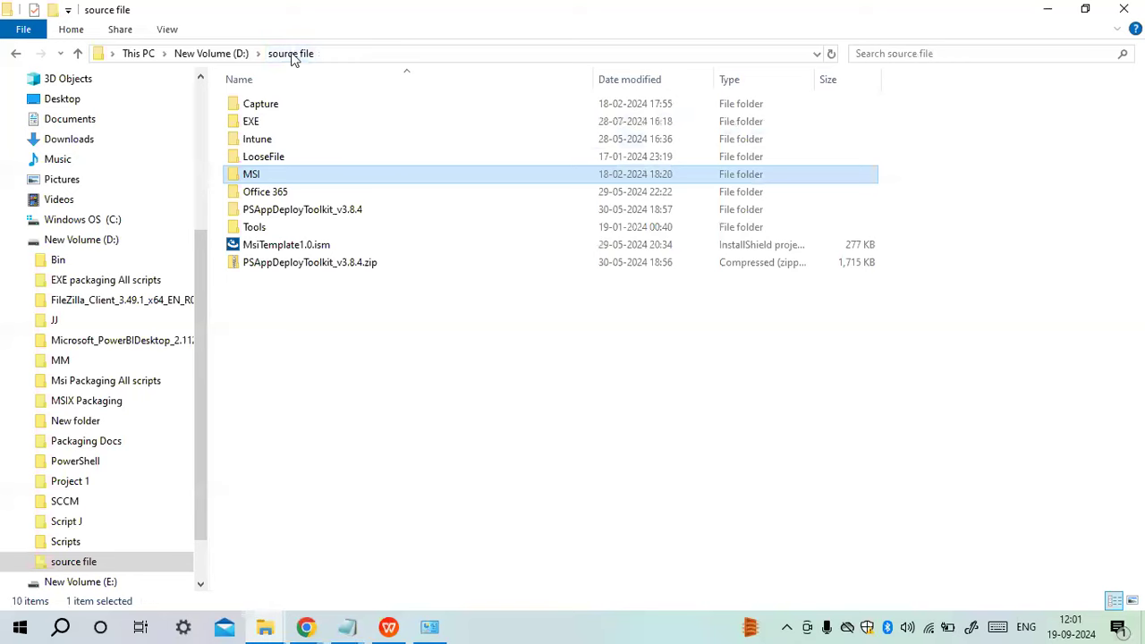
- Open the PAC 2021 folder inside LooseFile, review its loose files and run PAC.exe
{"action": "double_click", "coordinate": [291, 158]}
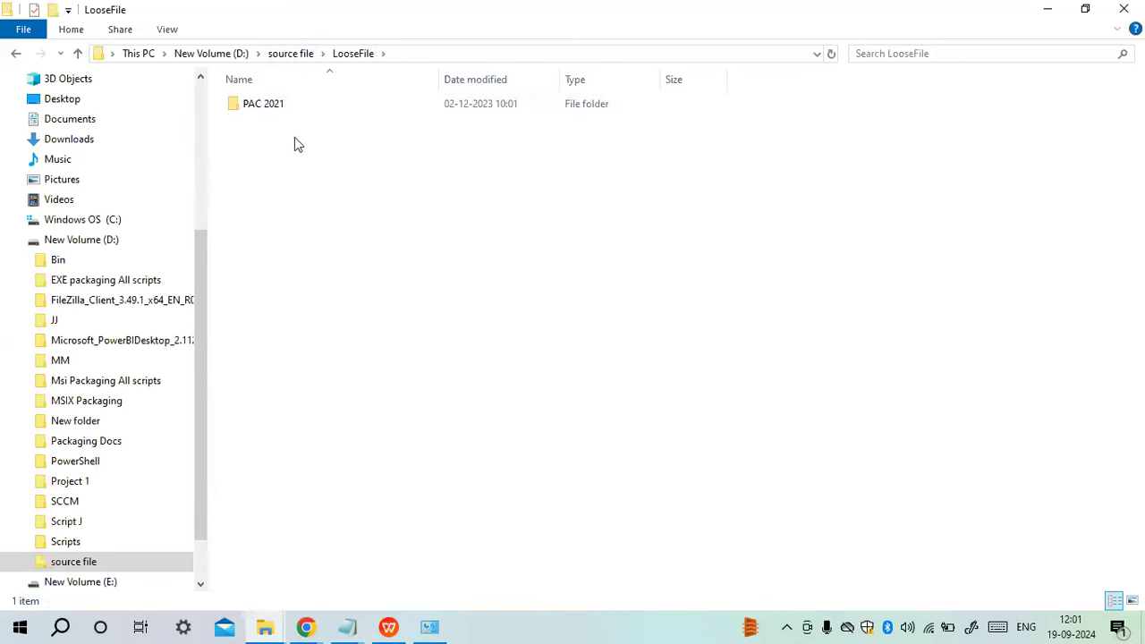
{"action": "double_click", "coordinate": [285, 111]}
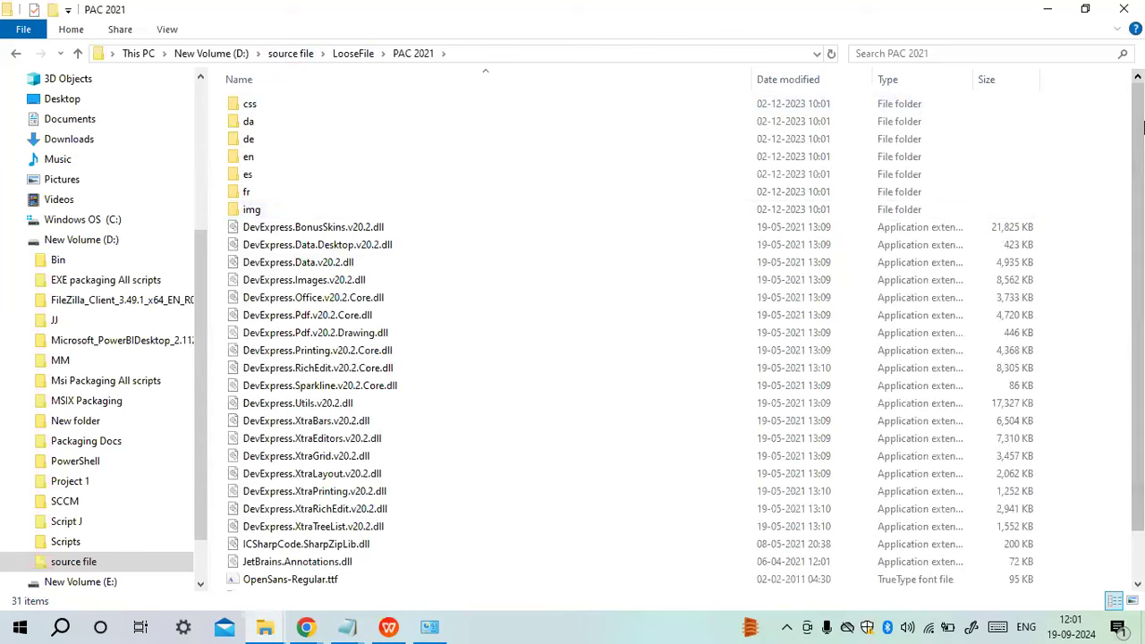
{"action": "scroll", "coordinate": [1143, 152], "scroll_direction": "down", "scroll_amount": 1}
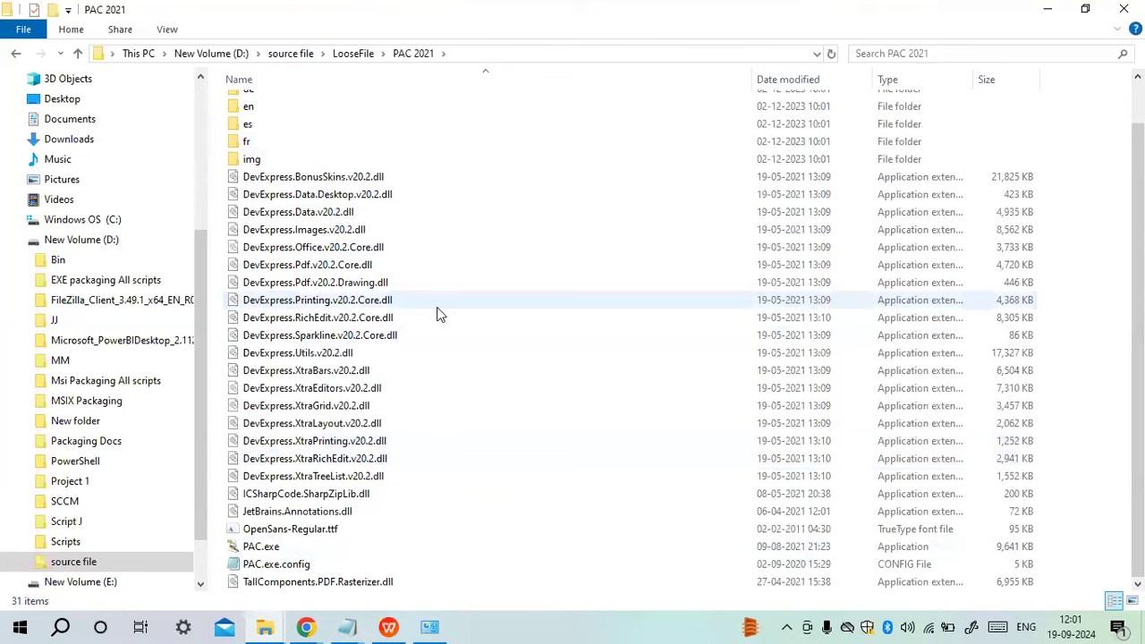
{"action": "mouse_move", "coordinate": [439, 313]}
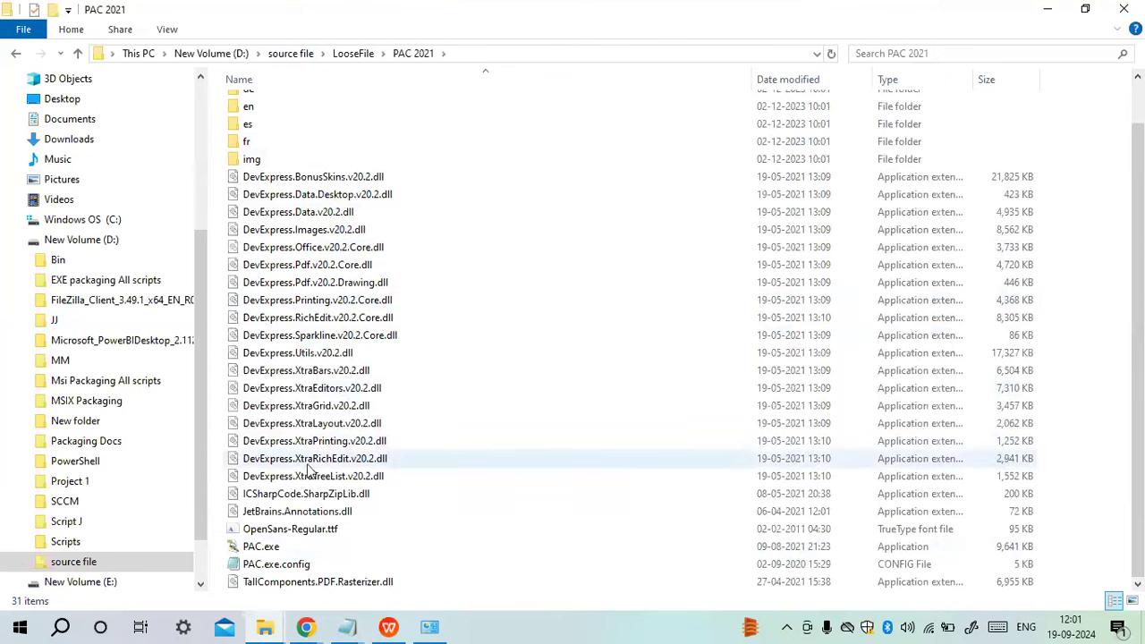
{"action": "left_click", "coordinate": [278, 548]}
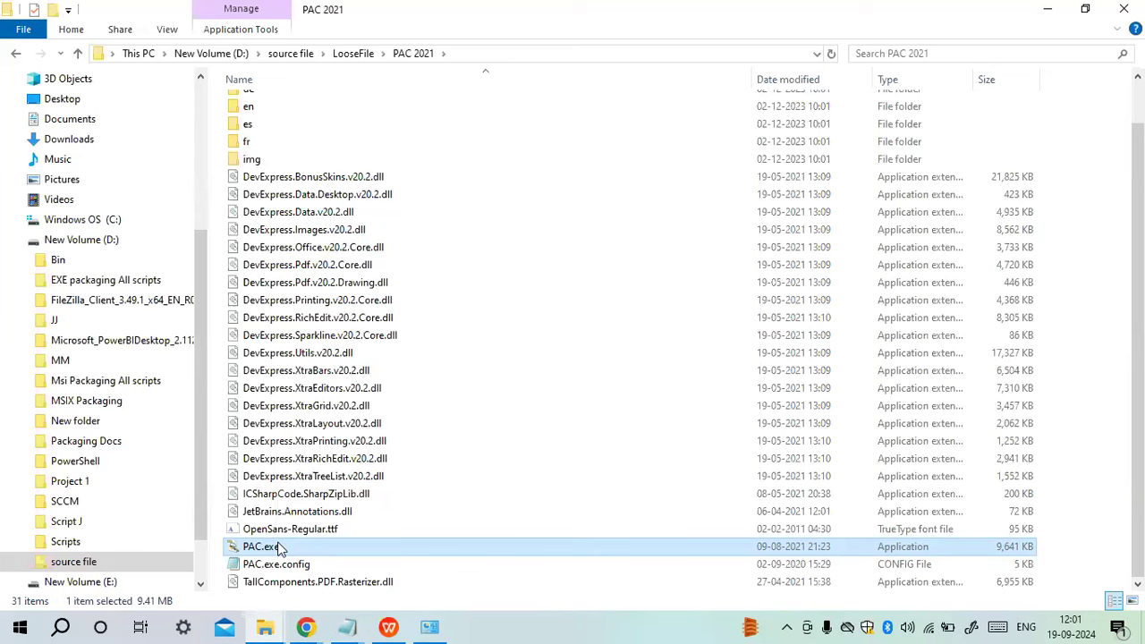
{"action": "double_click", "coordinate": [260, 546]}
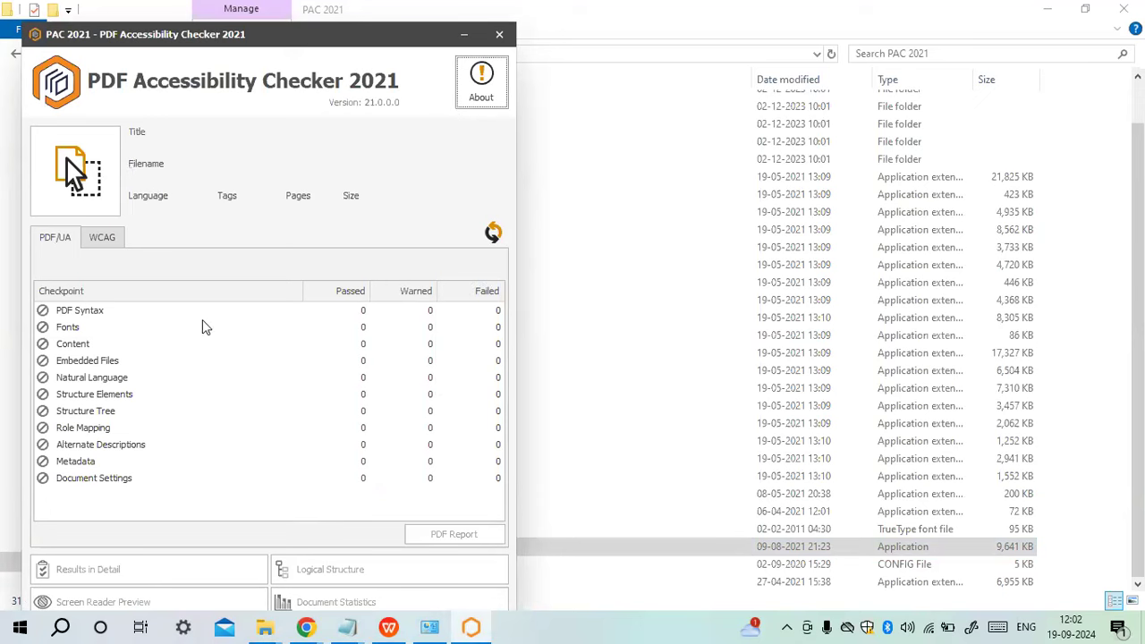
- Switch to Programs and Features, search the installed programs for "pac" and clear the search
{"action": "left_click", "coordinate": [437, 629]}
{"action": "left_click", "coordinate": [959, 35]}
{"action": "type", "text": "pac"}
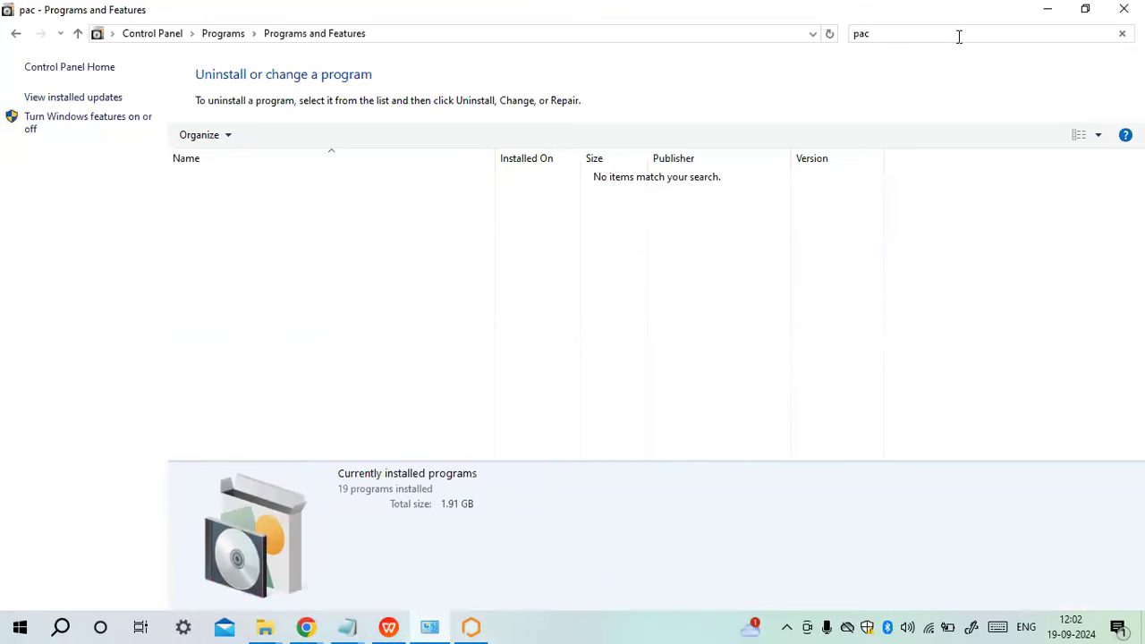
{"action": "key", "text": "BackSpace"}
{"action": "key", "text": "BackSpace"}
{"action": "key", "text": "BackSpace"}
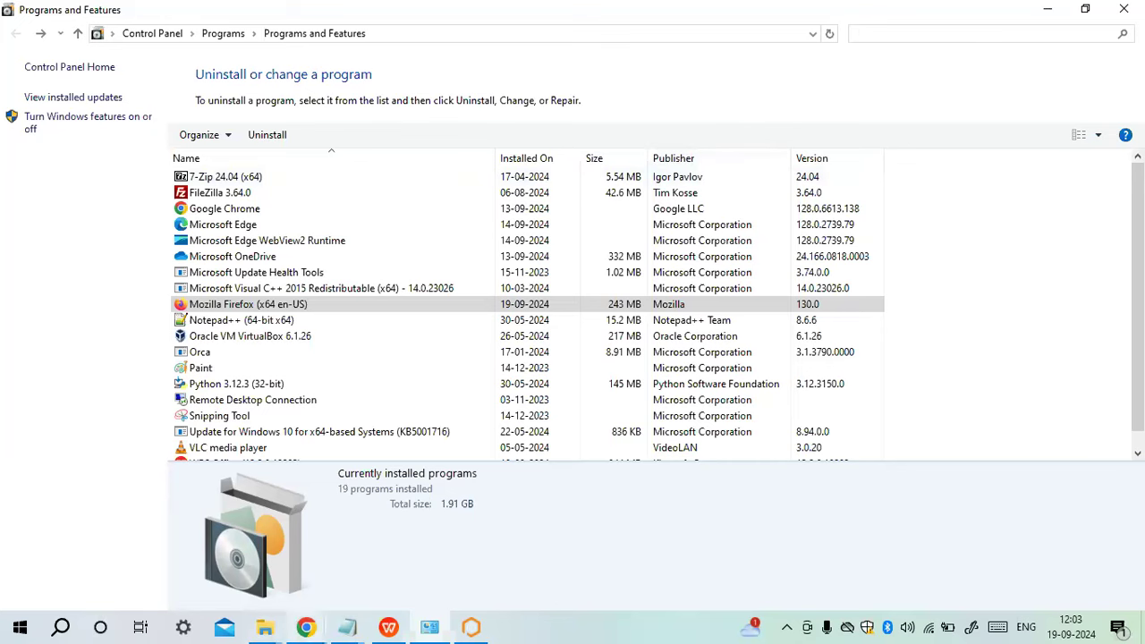
- Switch to the Day1.txt note in Notepad and add a separator line of equal signs below the source types list
{"action": "mouse_move", "coordinate": [348, 626]}
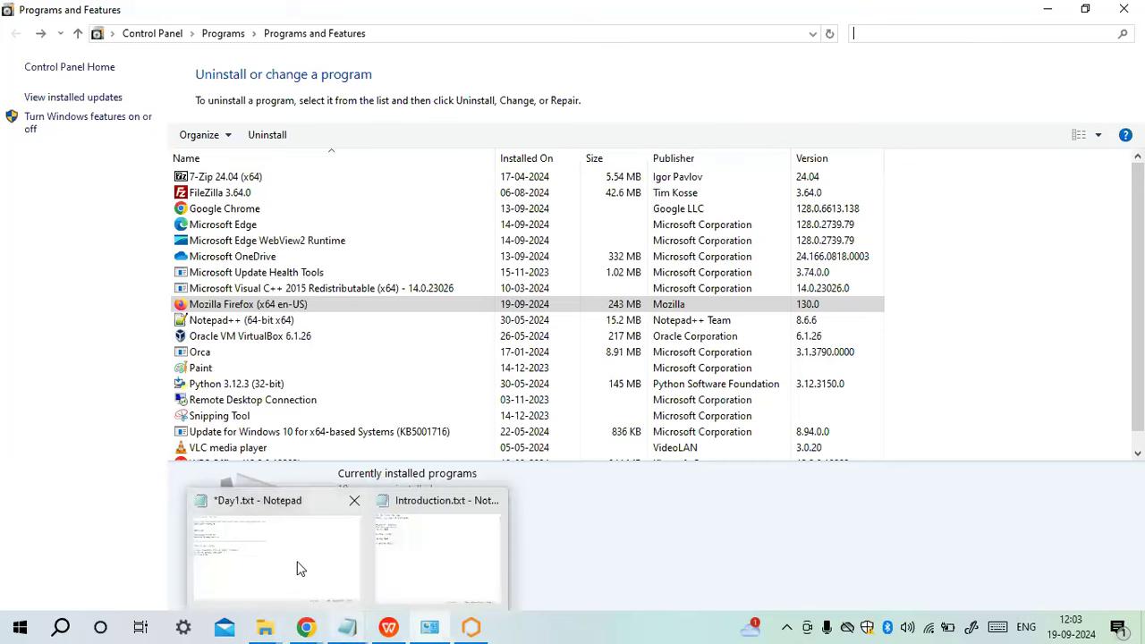
{"action": "left_click", "coordinate": [299, 569]}
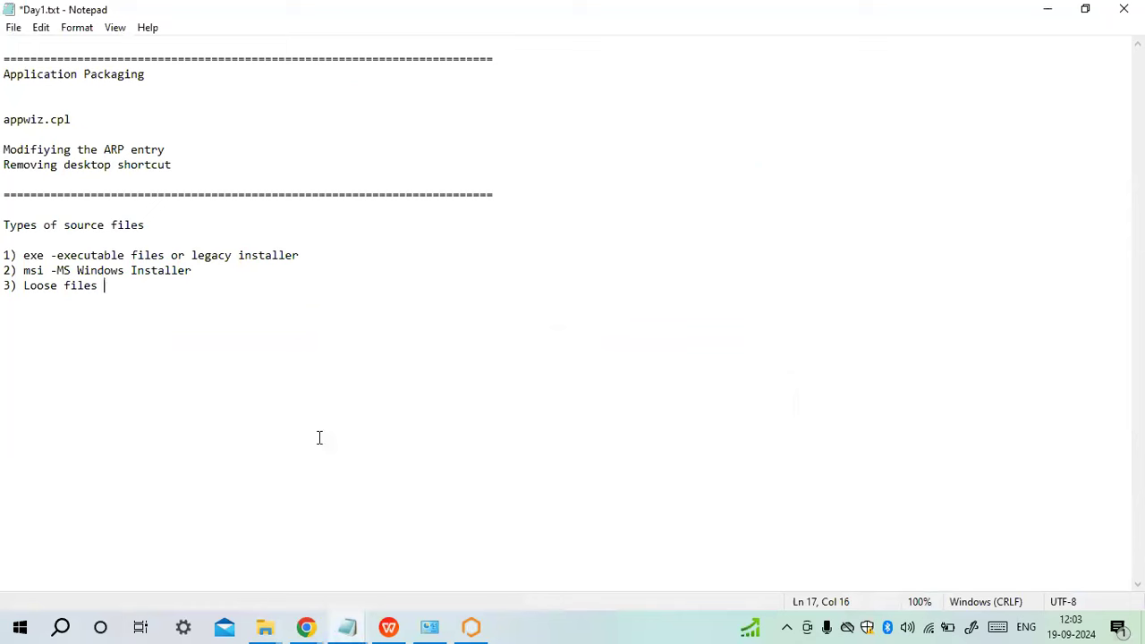
{"action": "key", "text": "Return"}
{"action": "key", "text": "Return"}
{"action": "type", "text": "========================================================================"}
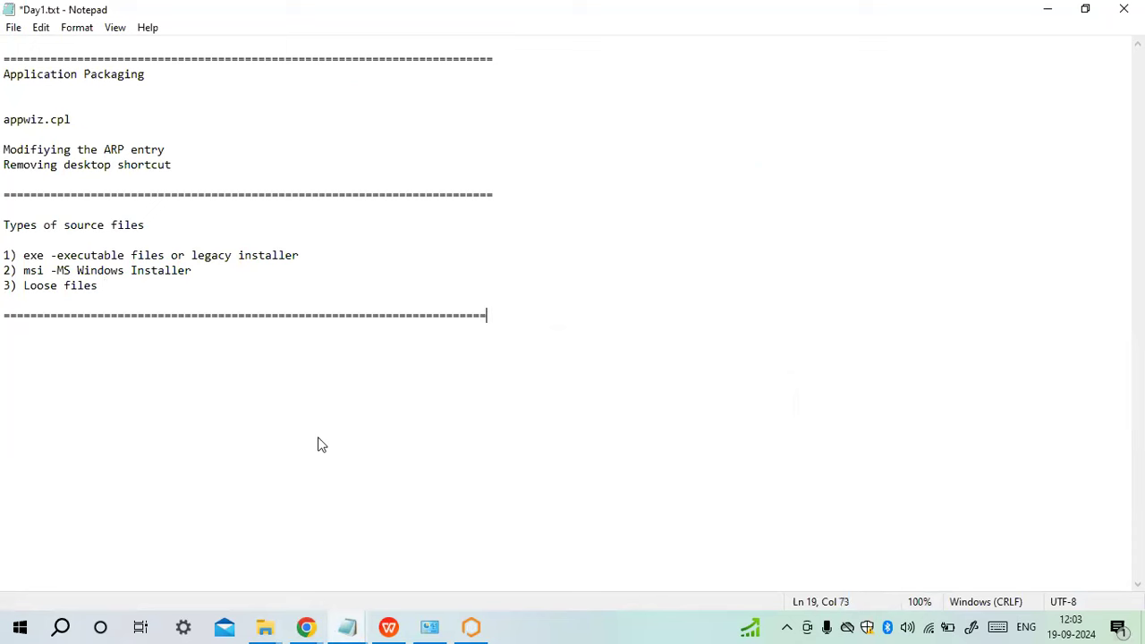
{"action": "key", "text": "Return"}
- Dismiss the Run dialog and switch to the Zoom meeting in Chrome to check it
{"action": "key", "text": "super+r"}
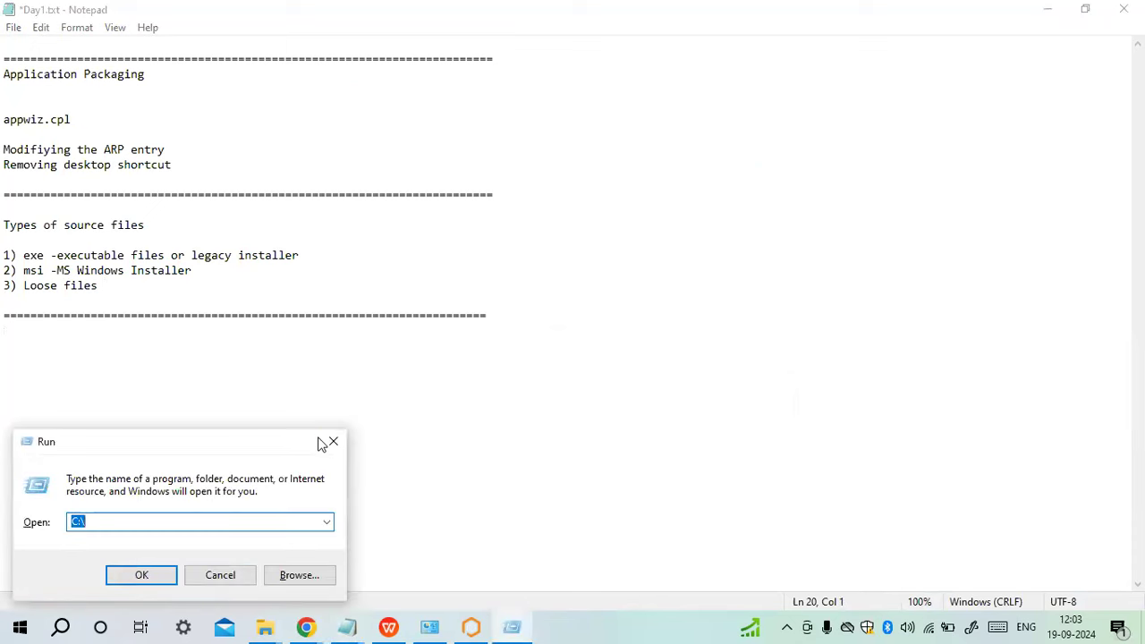
{"action": "left_click", "coordinate": [330, 446]}
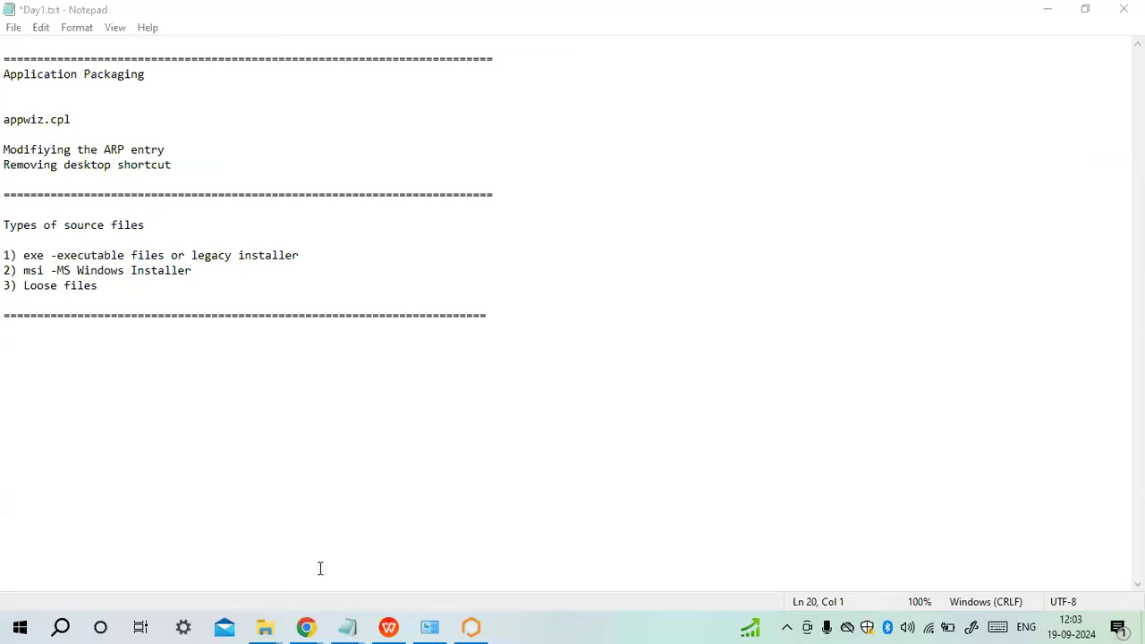
{"action": "mouse_move", "coordinate": [309, 626]}
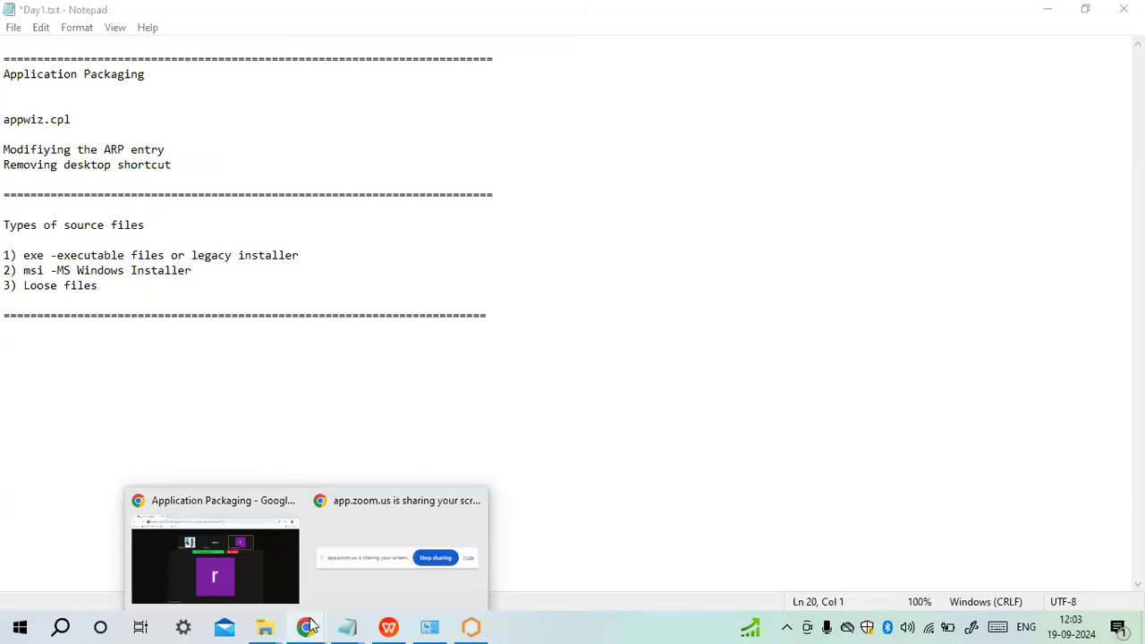
{"action": "left_click", "coordinate": [262, 557]}
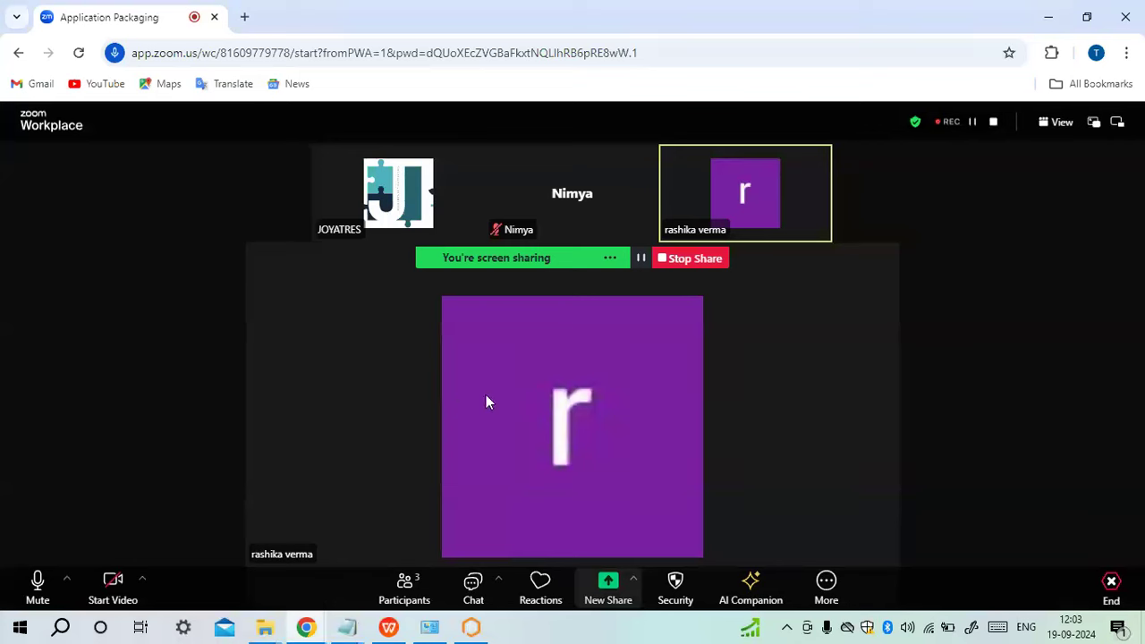
- Open the C:\ drive in a maximized File Explorer window and view the app list in the Start menu
{"action": "key", "text": "super+r"}
{"action": "type", "text": "c:\\"}
{"action": "key", "text": "Return"}
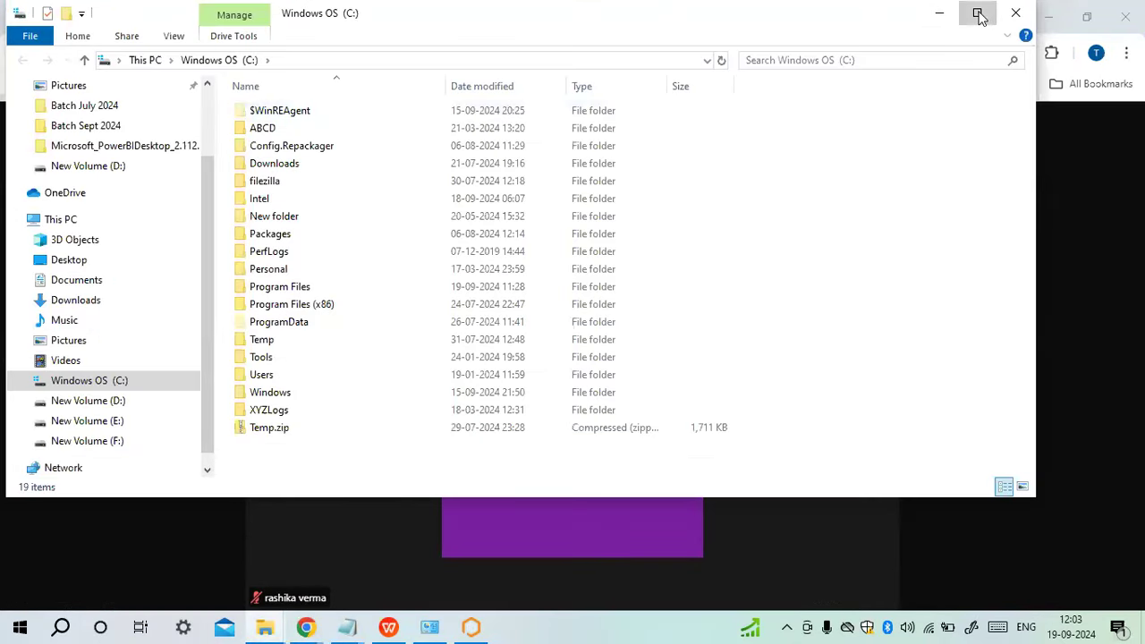
{"action": "left_click", "coordinate": [979, 14]}
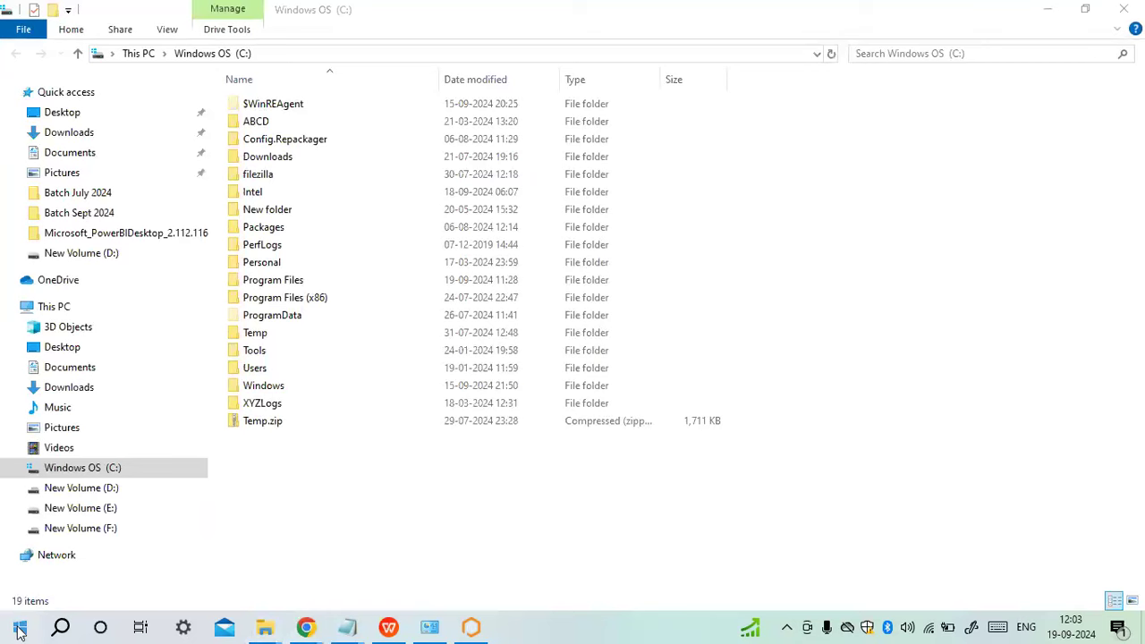
{"action": "left_click", "coordinate": [19, 631]}
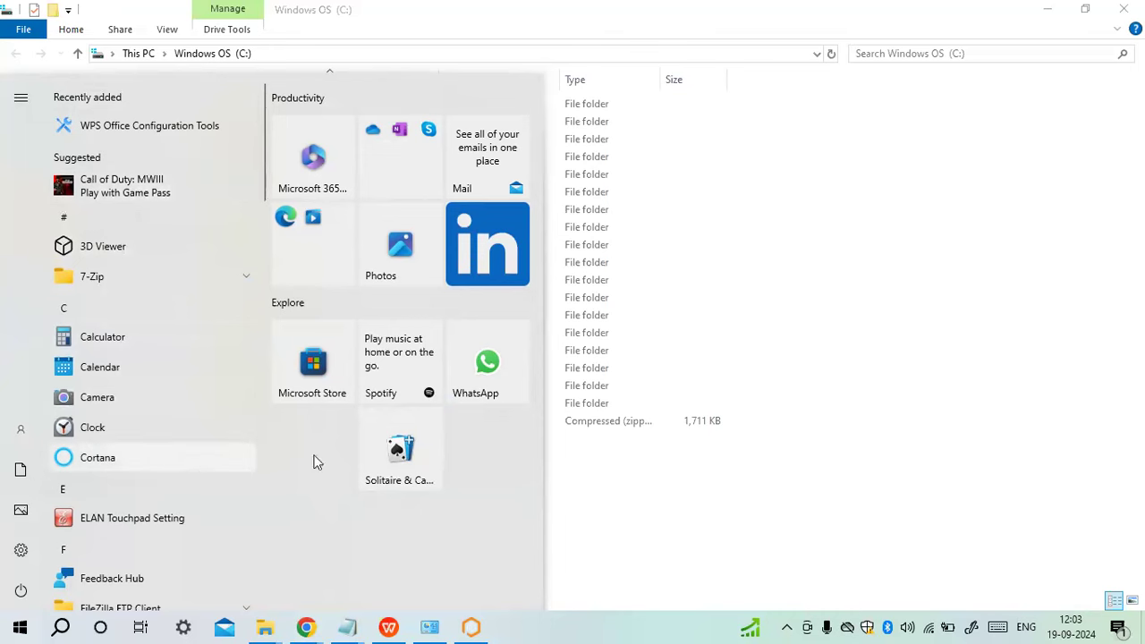
{"action": "left_click", "coordinate": [775, 505]}
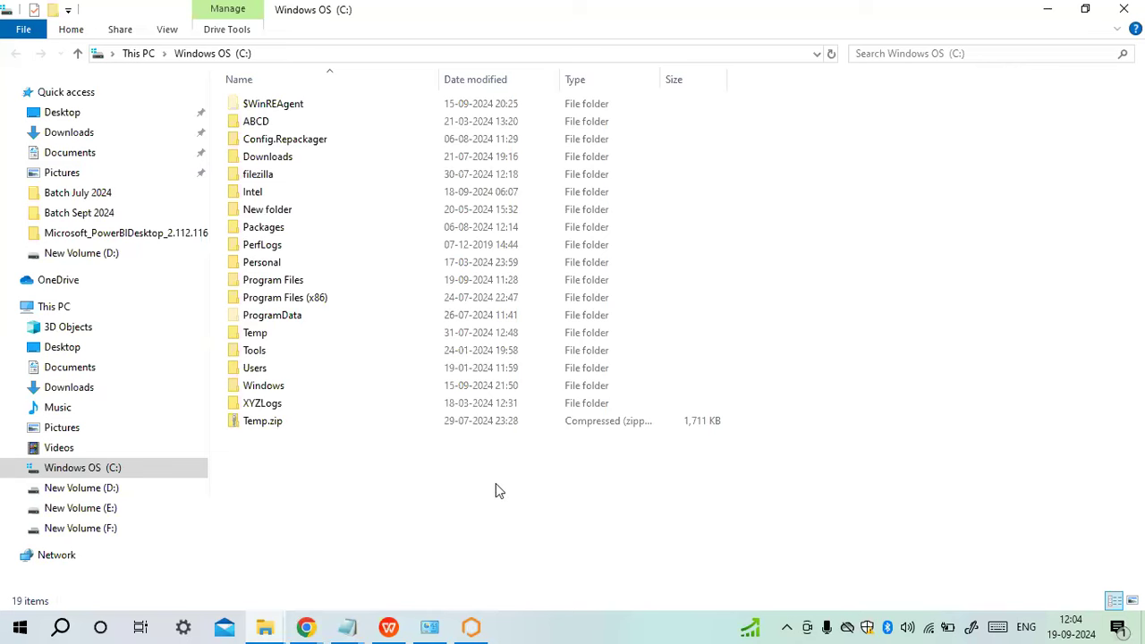
- Browse from the C: drive to the ProgramData\Microsoft\Windows\Start Menu folder
{"action": "double_click", "coordinate": [303, 330]}
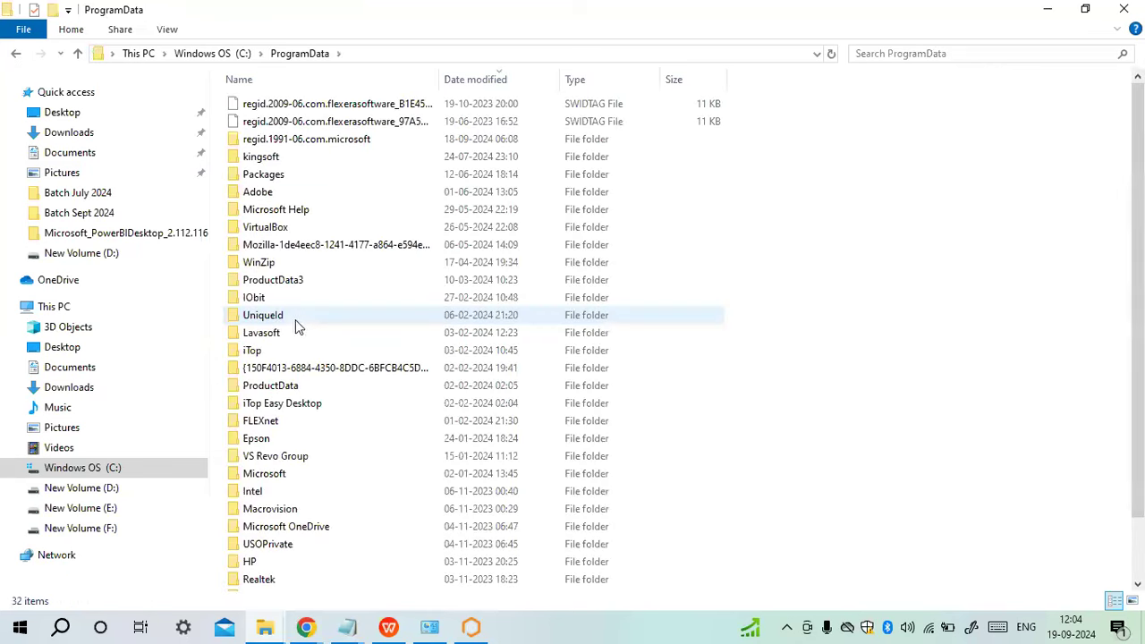
{"action": "type", "text": "microsoft"}
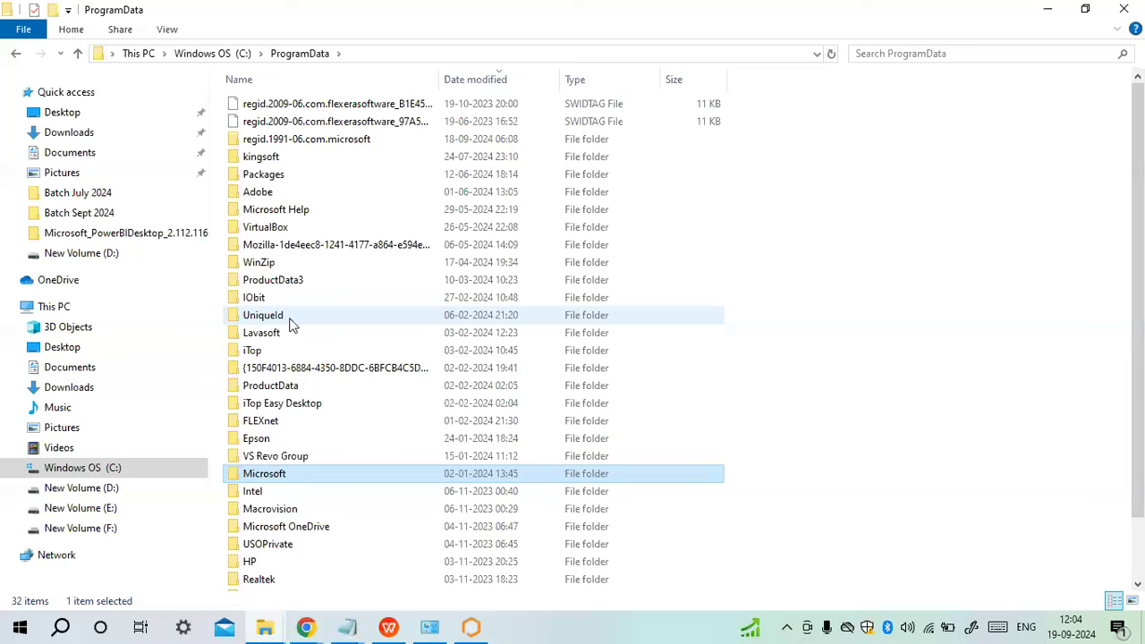
{"action": "key", "text": "Return"}
{"action": "type", "text": "win"}
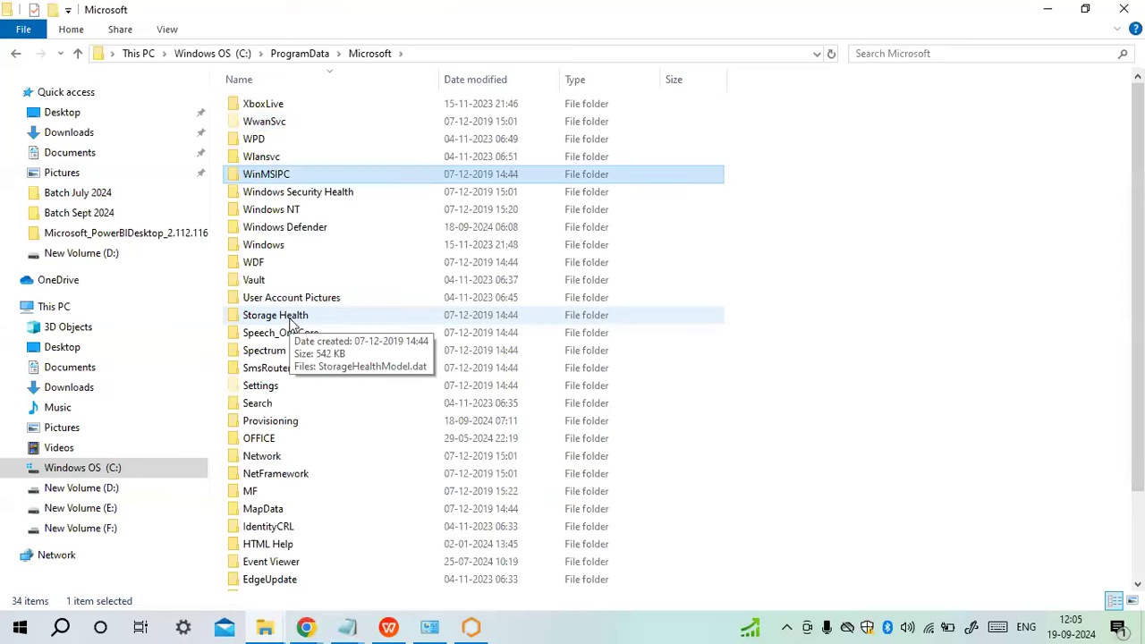
{"action": "key", "text": "Down"}
{"action": "key", "text": "Down"}
{"action": "key", "text": "Down"}
{"action": "key", "text": "Down"}
{"action": "key", "text": "Return"}
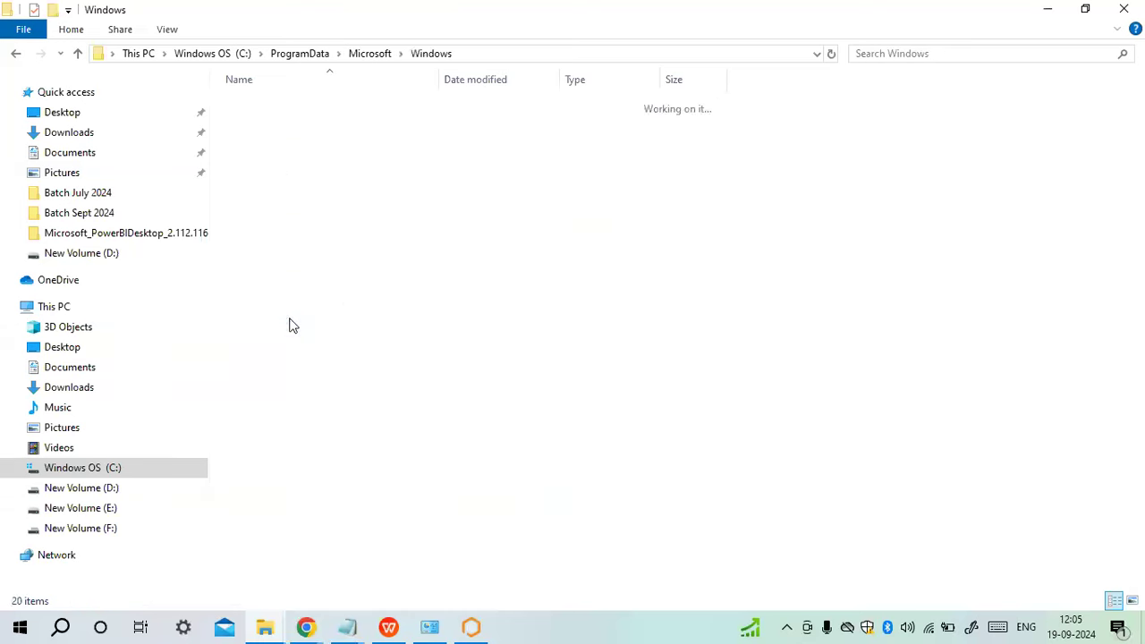
{"action": "type", "text": "start"}
{"action": "key", "text": "Return"}
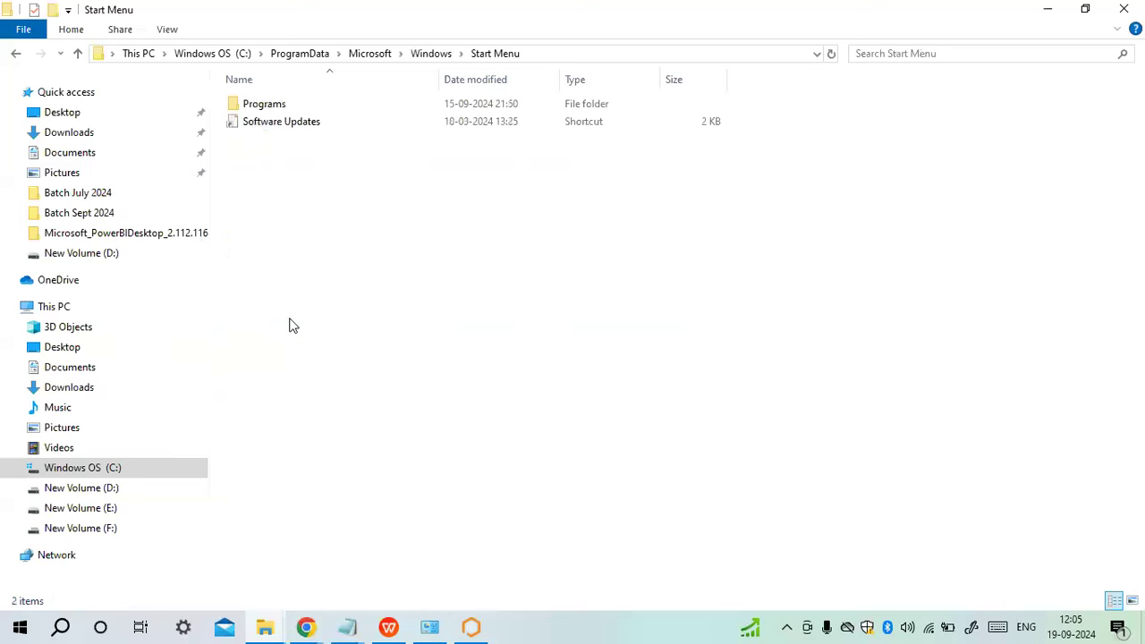
- Open the Programs folder, view the shortcuts in its 7-Zip folder and return to Programs
{"action": "double_click", "coordinate": [255, 109]}
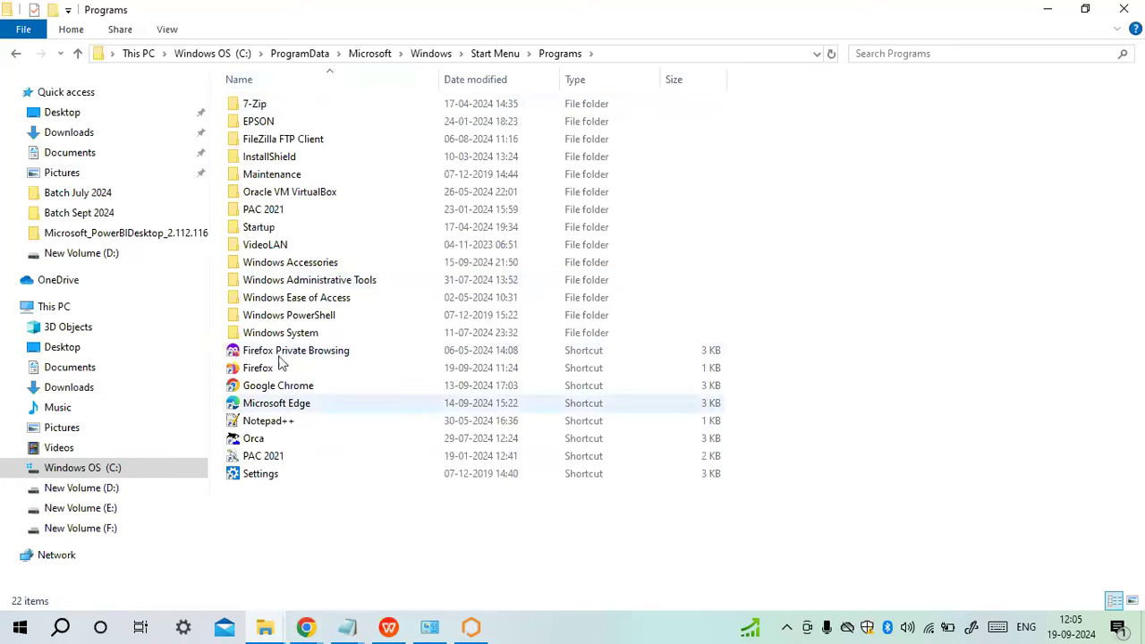
{"action": "double_click", "coordinate": [257, 106]}
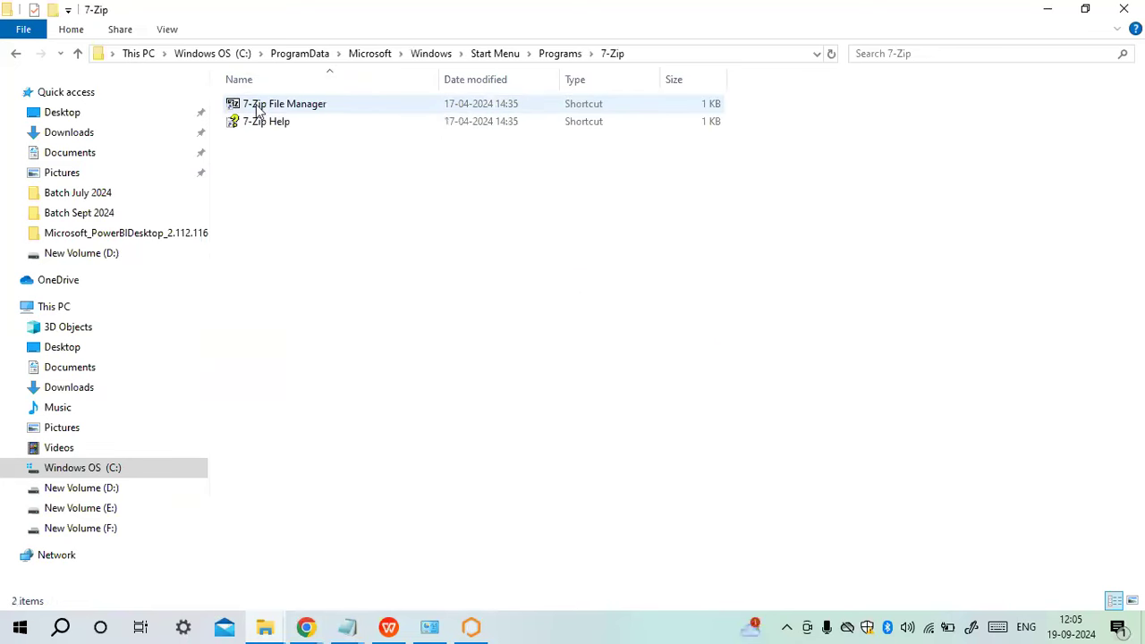
{"action": "left_click", "coordinate": [567, 53]}
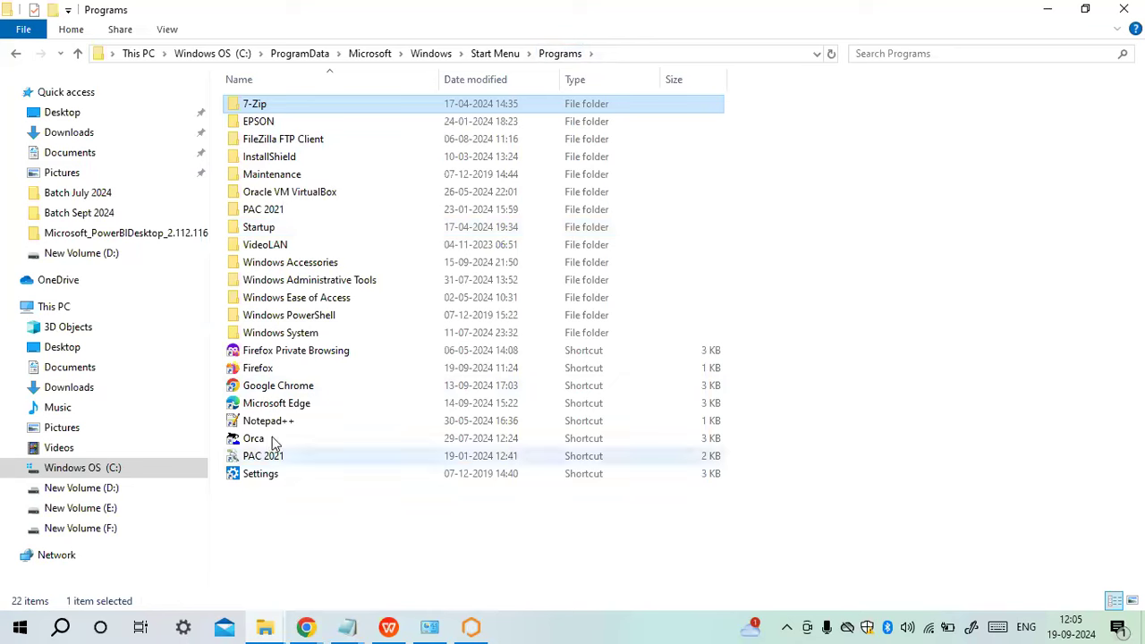
- Select the Firefox Private Browsing shortcut in the Programs folder to examine the Firefox shortcuts
{"action": "left_click", "coordinate": [262, 356]}
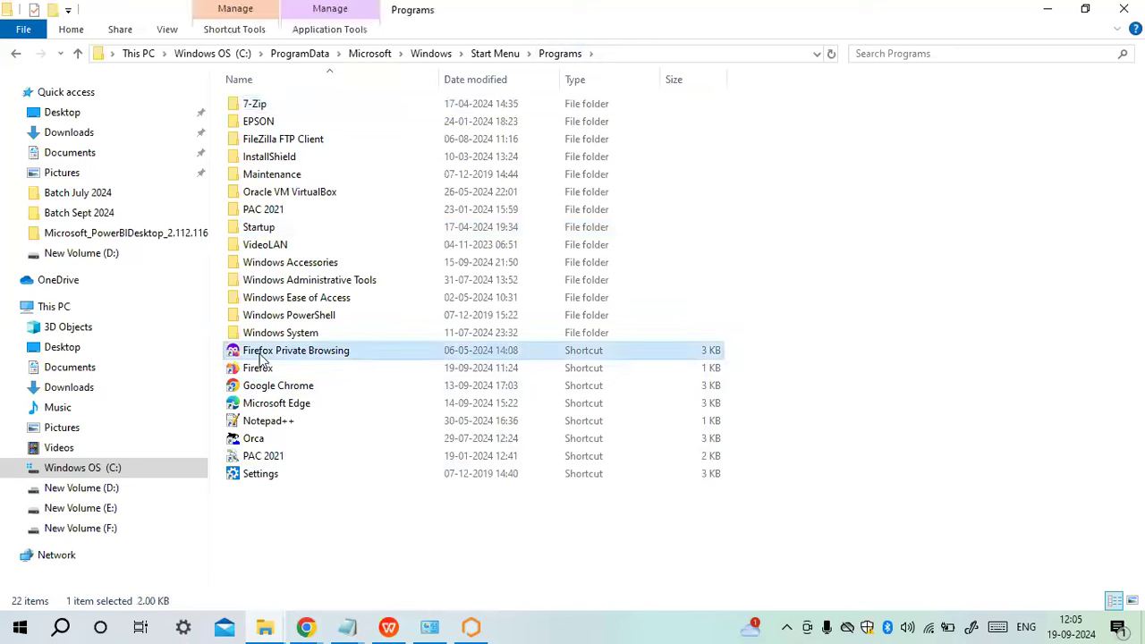
{"action": "key", "text": "Down"}
{"action": "key", "text": "Up"}
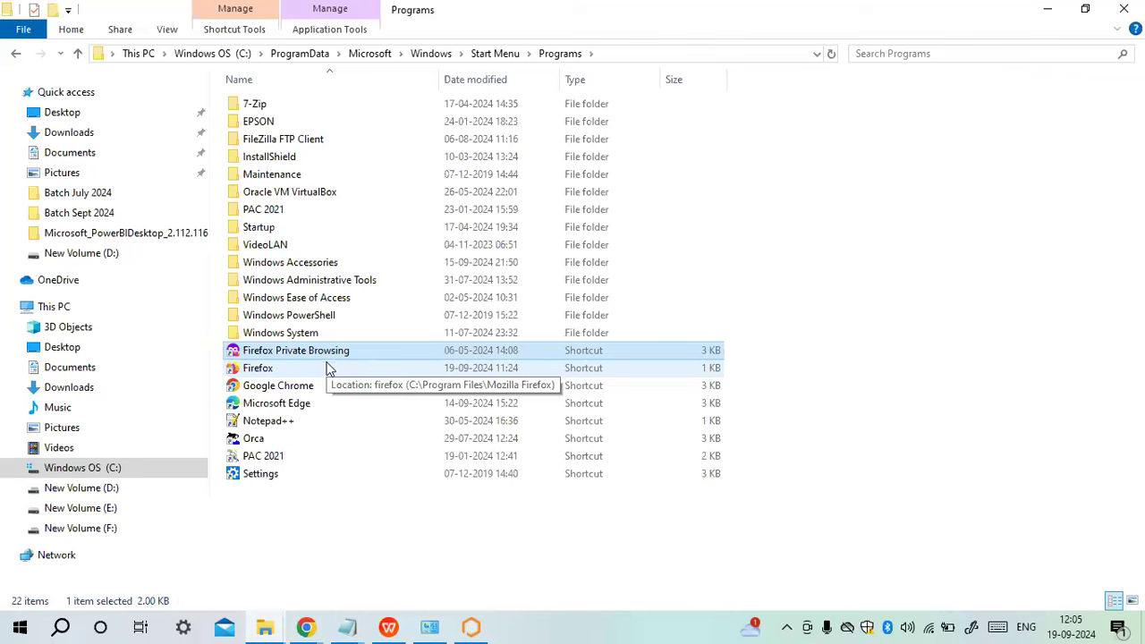
- Launch 7-Zip File Manager from its shortcut in the 7-Zip folder and close its window
{"action": "double_click", "coordinate": [301, 110]}
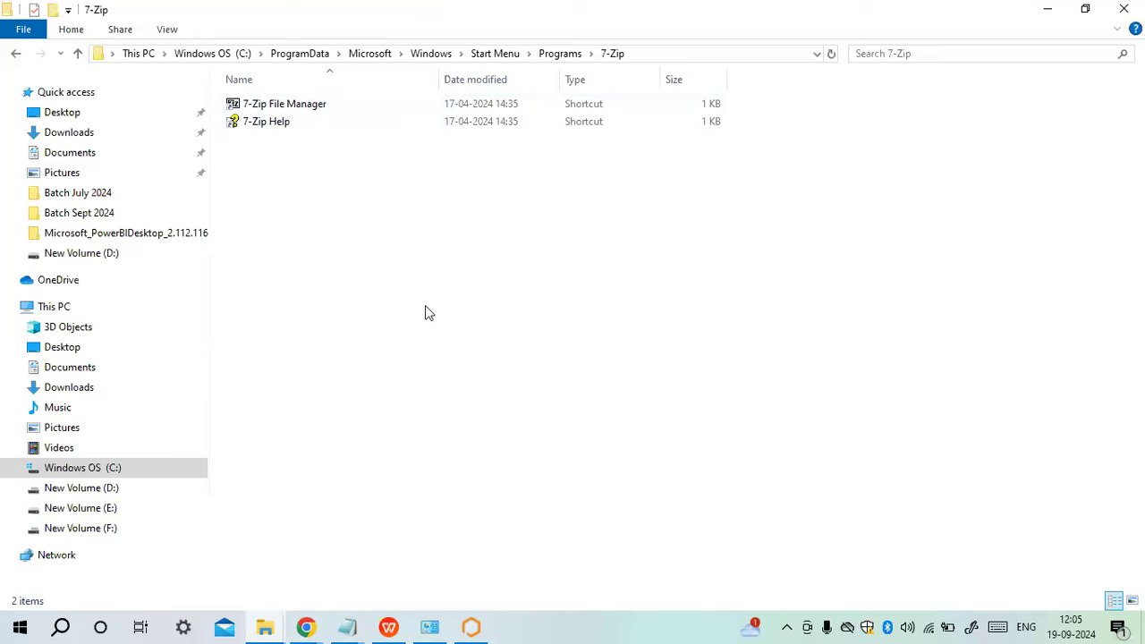
{"action": "double_click", "coordinate": [320, 106]}
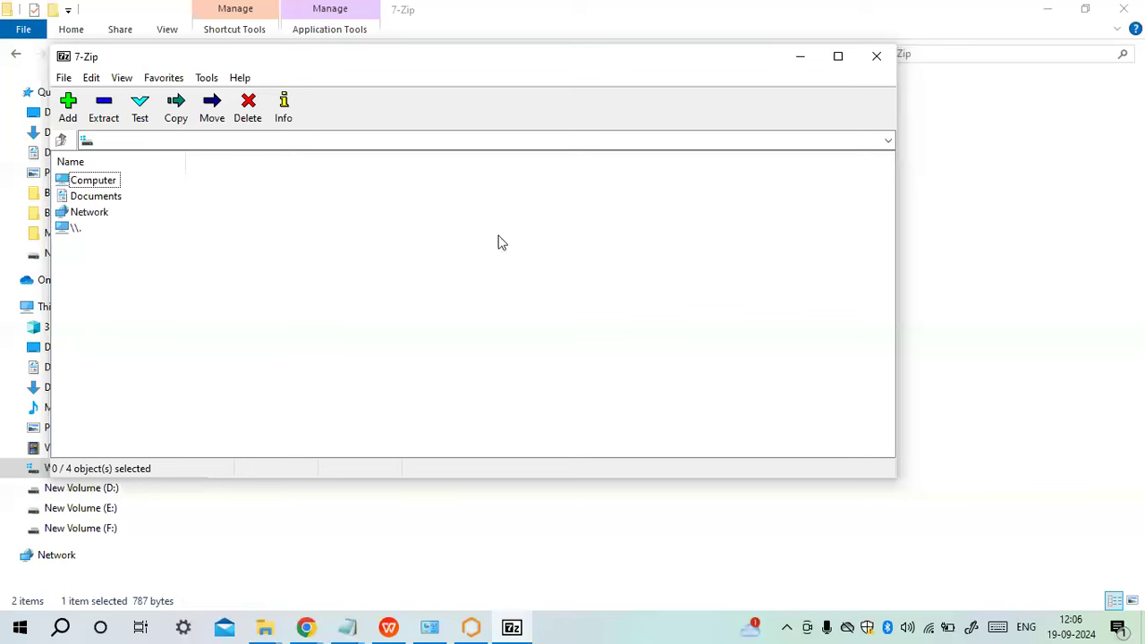
{"action": "left_click", "coordinate": [876, 61]}
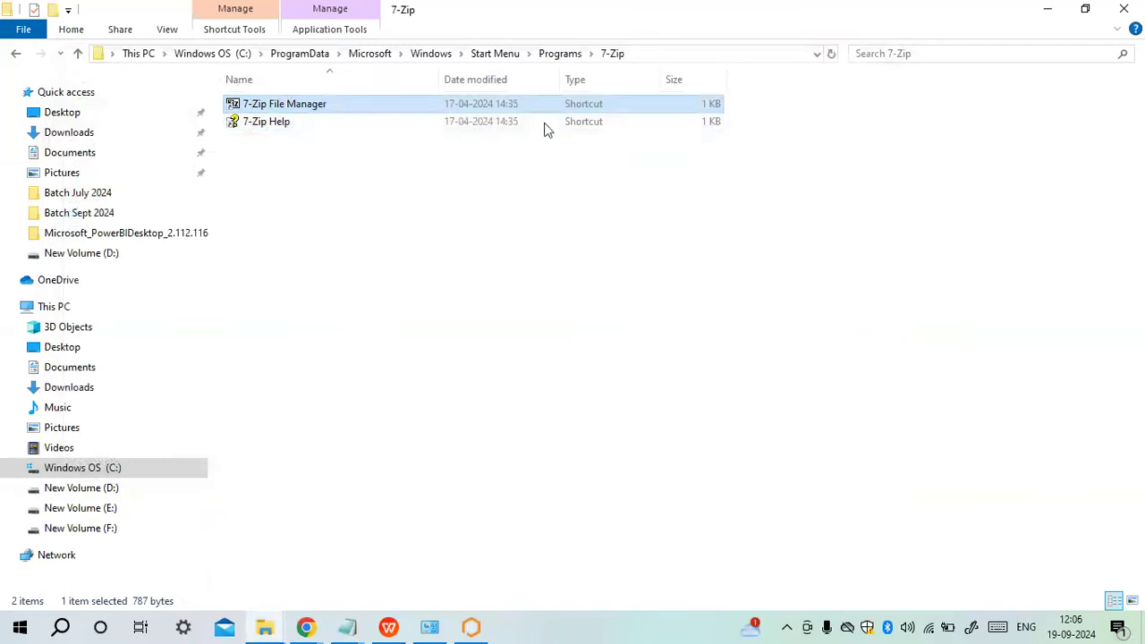
- Launch the 7-Zip Help shortcut, view its start page in a maximized window and close it
{"action": "double_click", "coordinate": [440, 124]}
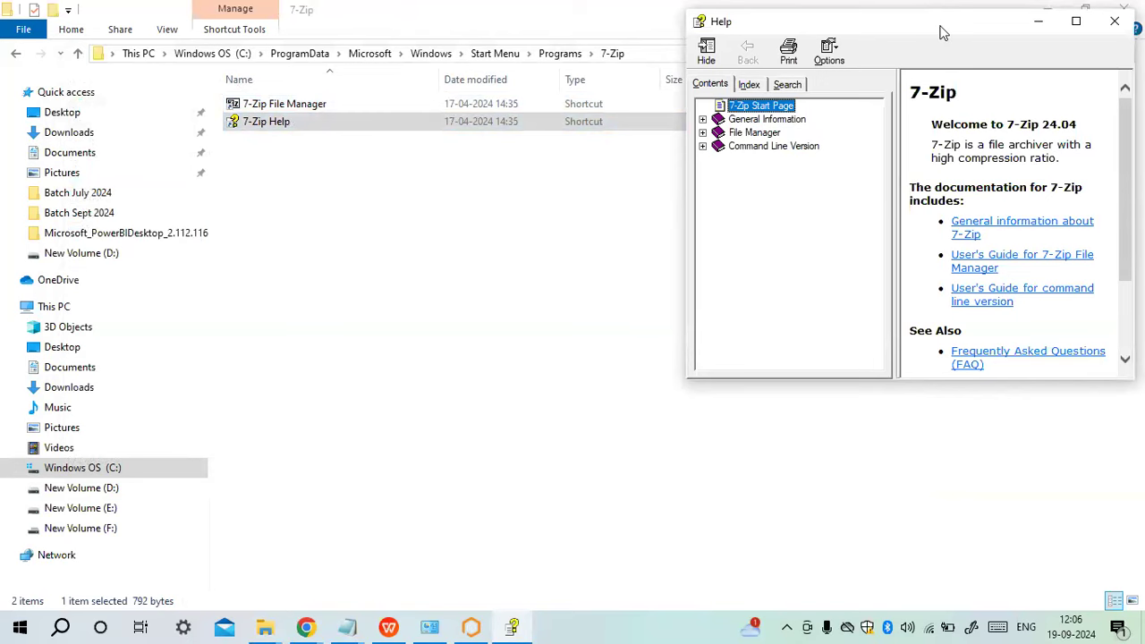
{"action": "left_click_drag", "start_coordinate": [942, 30], "coordinate": [685, 30]}
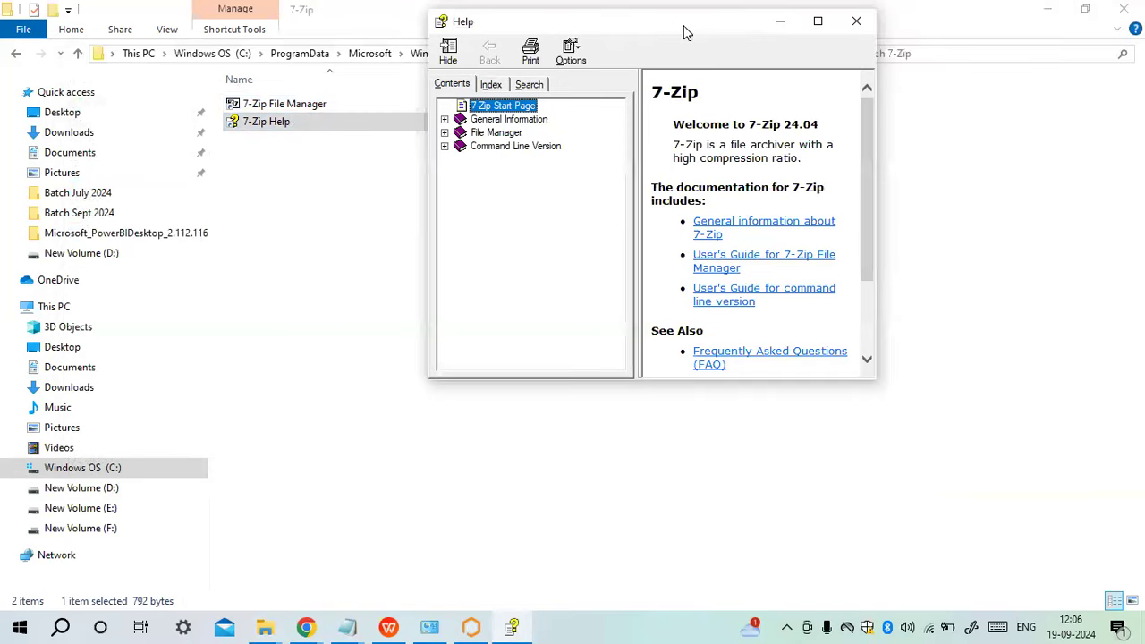
{"action": "left_click", "coordinate": [816, 20]}
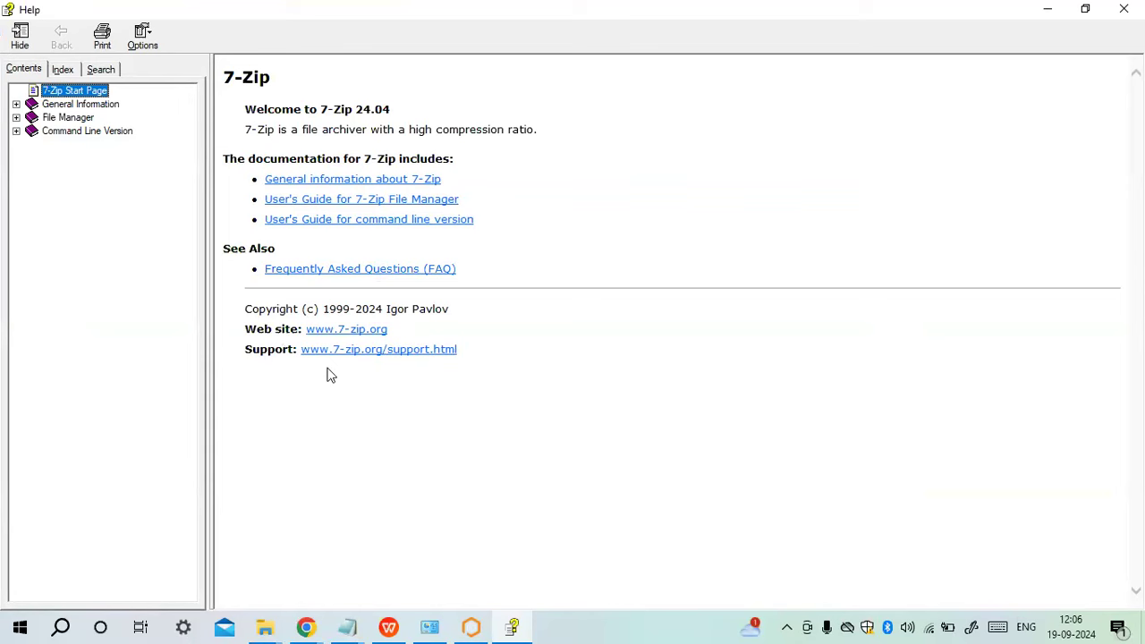
{"action": "left_click", "coordinate": [1124, 9]}
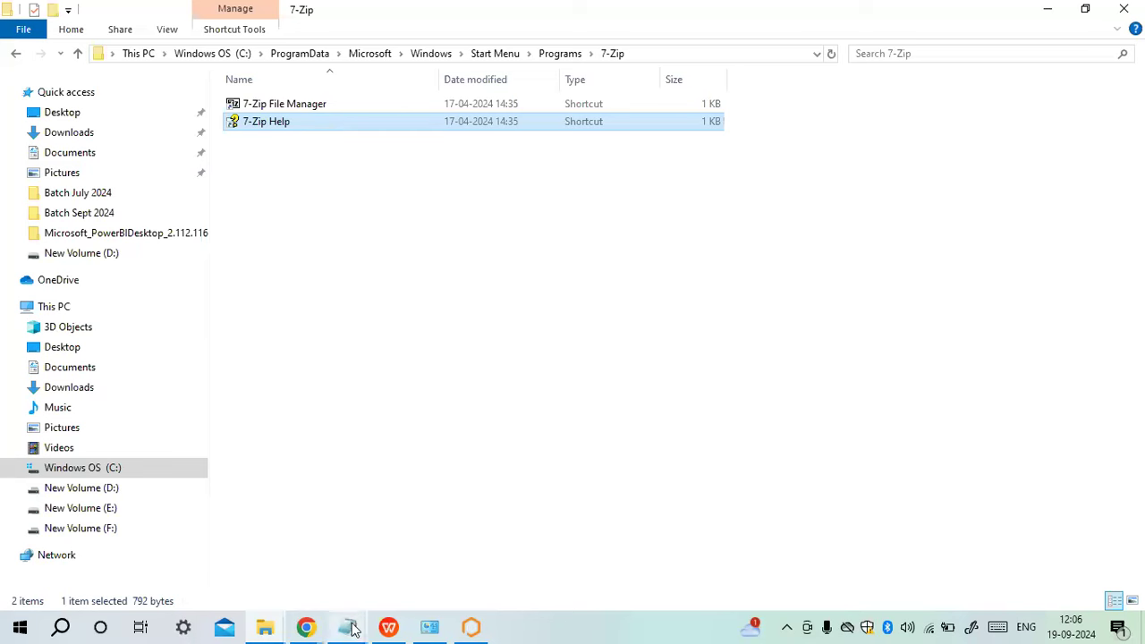
- Return to the Programs folder and copy its full path
{"action": "left_click", "coordinate": [568, 56]}
{"action": "left_click", "coordinate": [686, 54]}
{"action": "key", "text": "ctrl+c"}
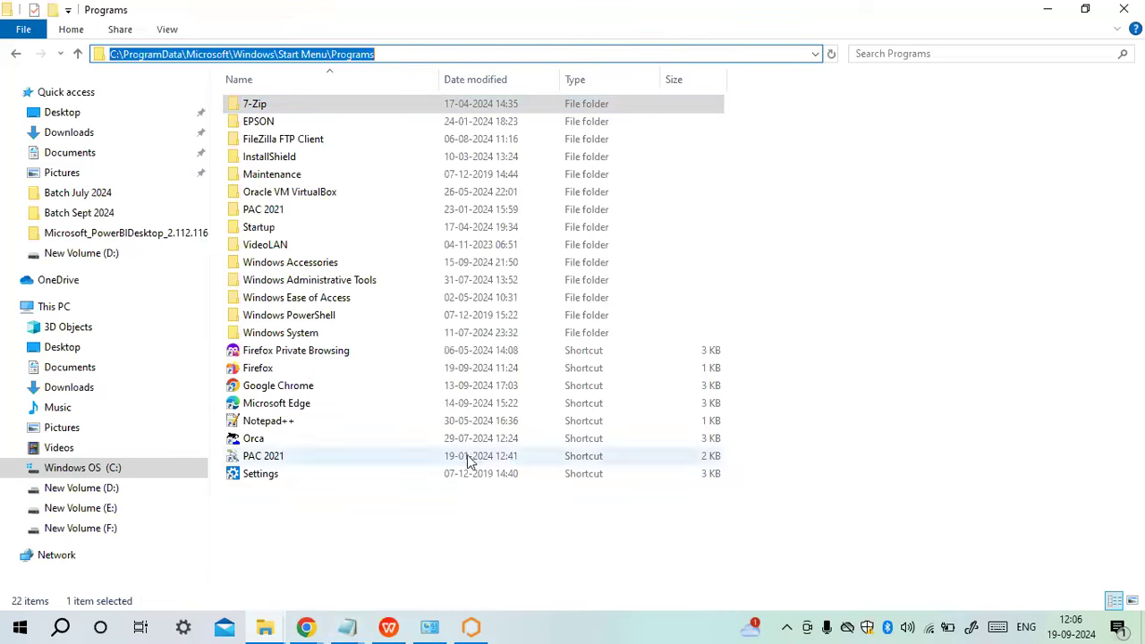
- Switch to the Day1.txt notes in Notepad and add "Location of startmenu shortcut-" with the copied path, followed by a separator line of equals signs
{"action": "left_click", "coordinate": [357, 632]}
{"action": "left_click", "coordinate": [301, 599]}
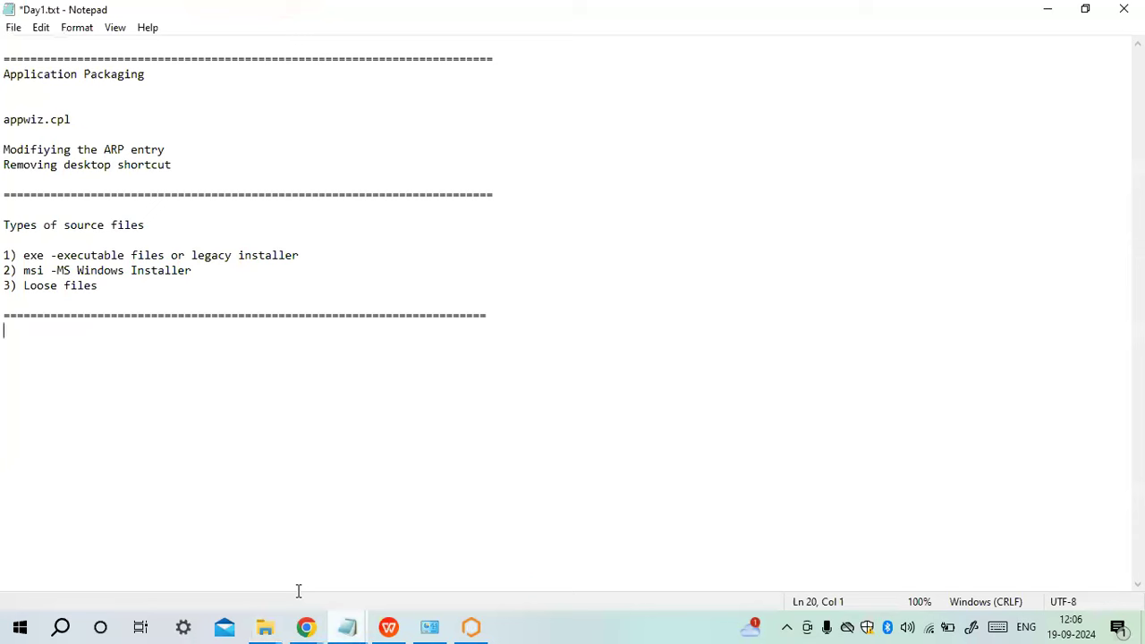
{"action": "type", "text": "Location of startm"}
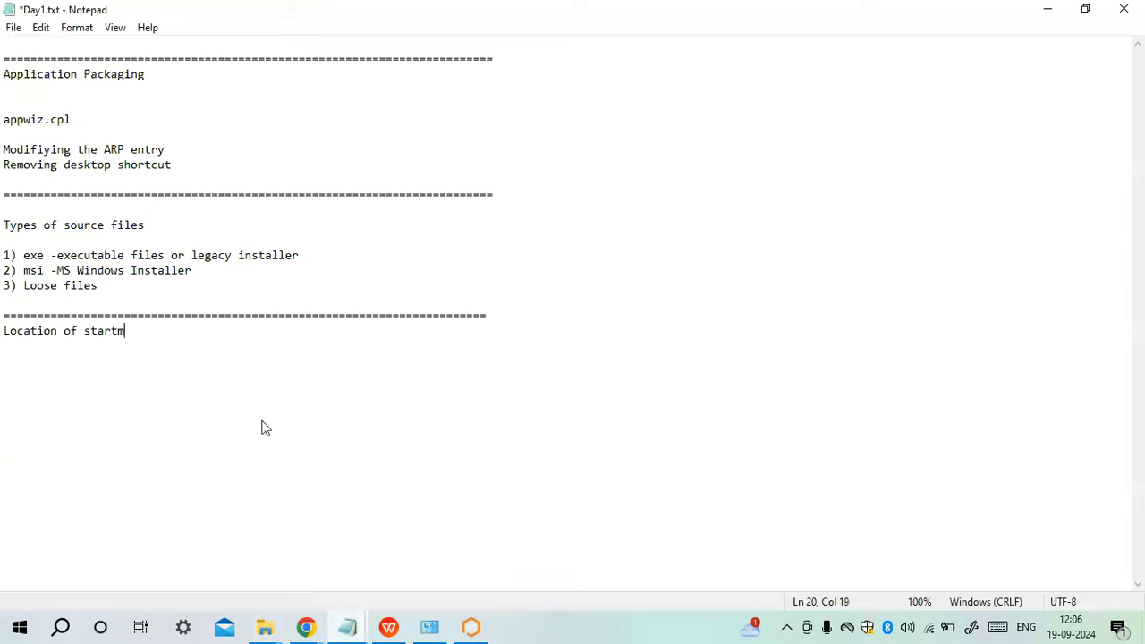
{"action": "type", "text": "enu shortcut-"}
{"action": "key", "text": "ctrl+v"}
{"action": "key", "text": "Return"}
{"action": "type", "text": "=========="}
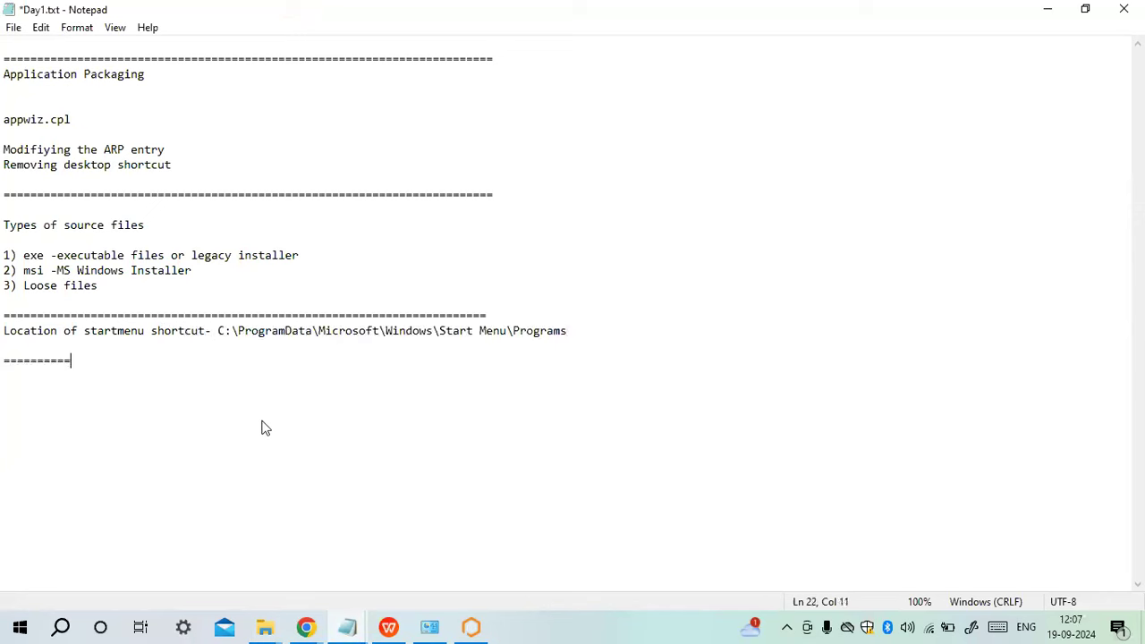
{"action": "type", "text": "======================================================================"}
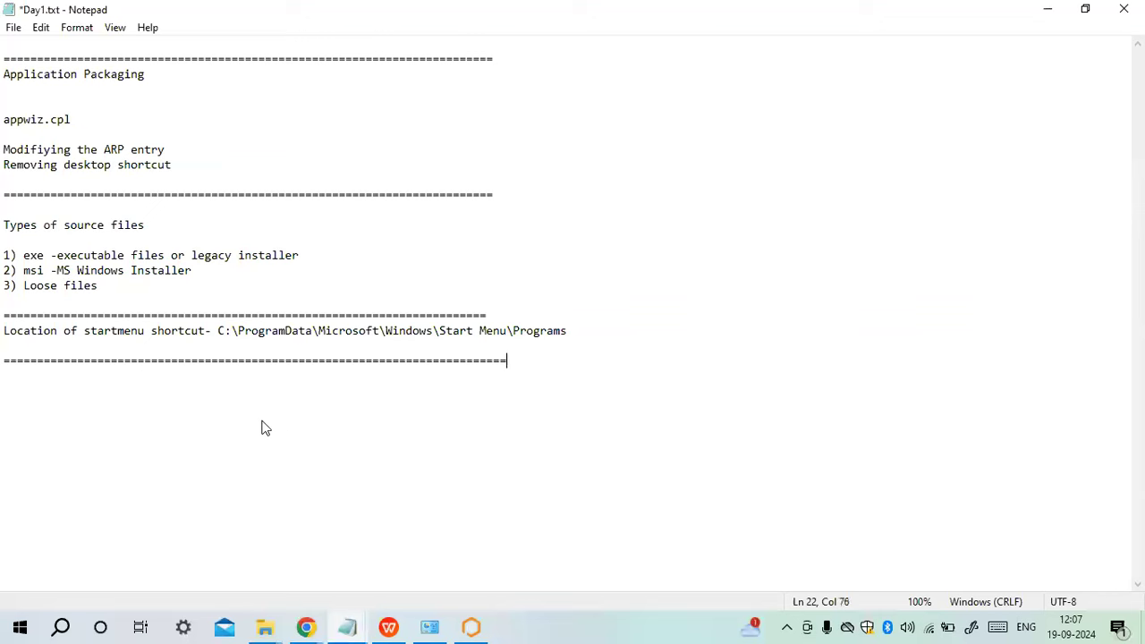
{"action": "type", "text": "===="}
{"action": "key", "text": "Return"}
- Switch to Presentation Packaging.pptx in WPS Office and browse from slide 2 to slide 12, "Types of Binaries/Source Files"
{"action": "left_click", "coordinate": [394, 633]}
{"action": "left_click", "coordinate": [93, 313]}
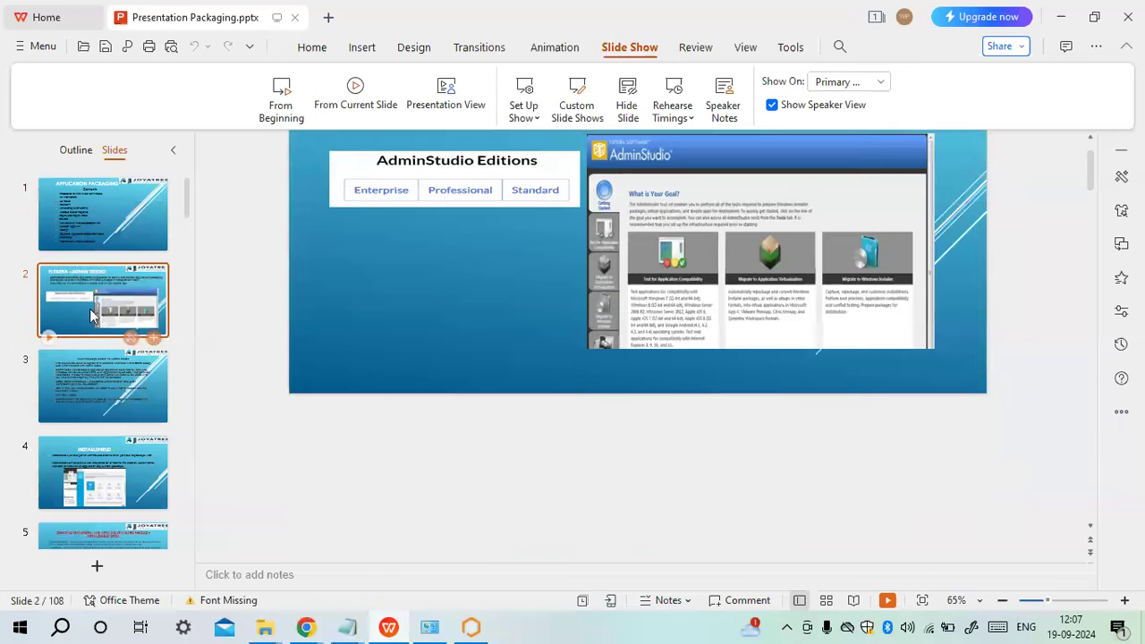
{"action": "key", "text": "Down"}
{"action": "key", "text": "Down"}
{"action": "key", "text": "Down"}
{"action": "key", "text": "Down"}
{"action": "key", "text": "Down"}
{"action": "key", "text": "Down"}
{"action": "key", "text": "Down"}
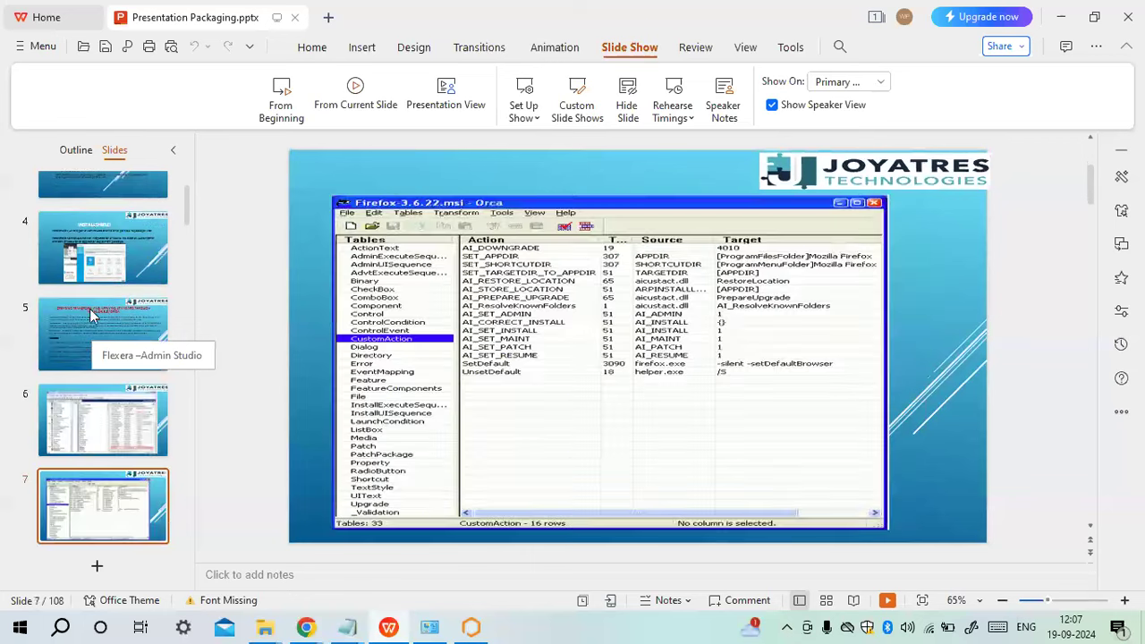
{"action": "key", "text": "Down"}
{"action": "key", "text": "Down"}
{"action": "key", "text": "Down"}
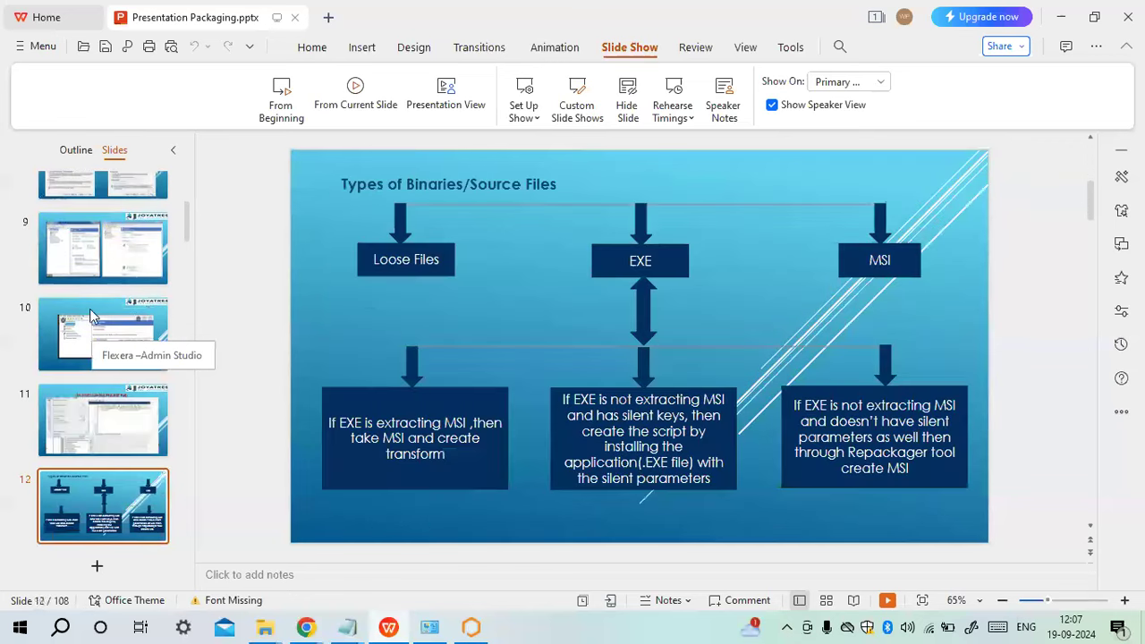